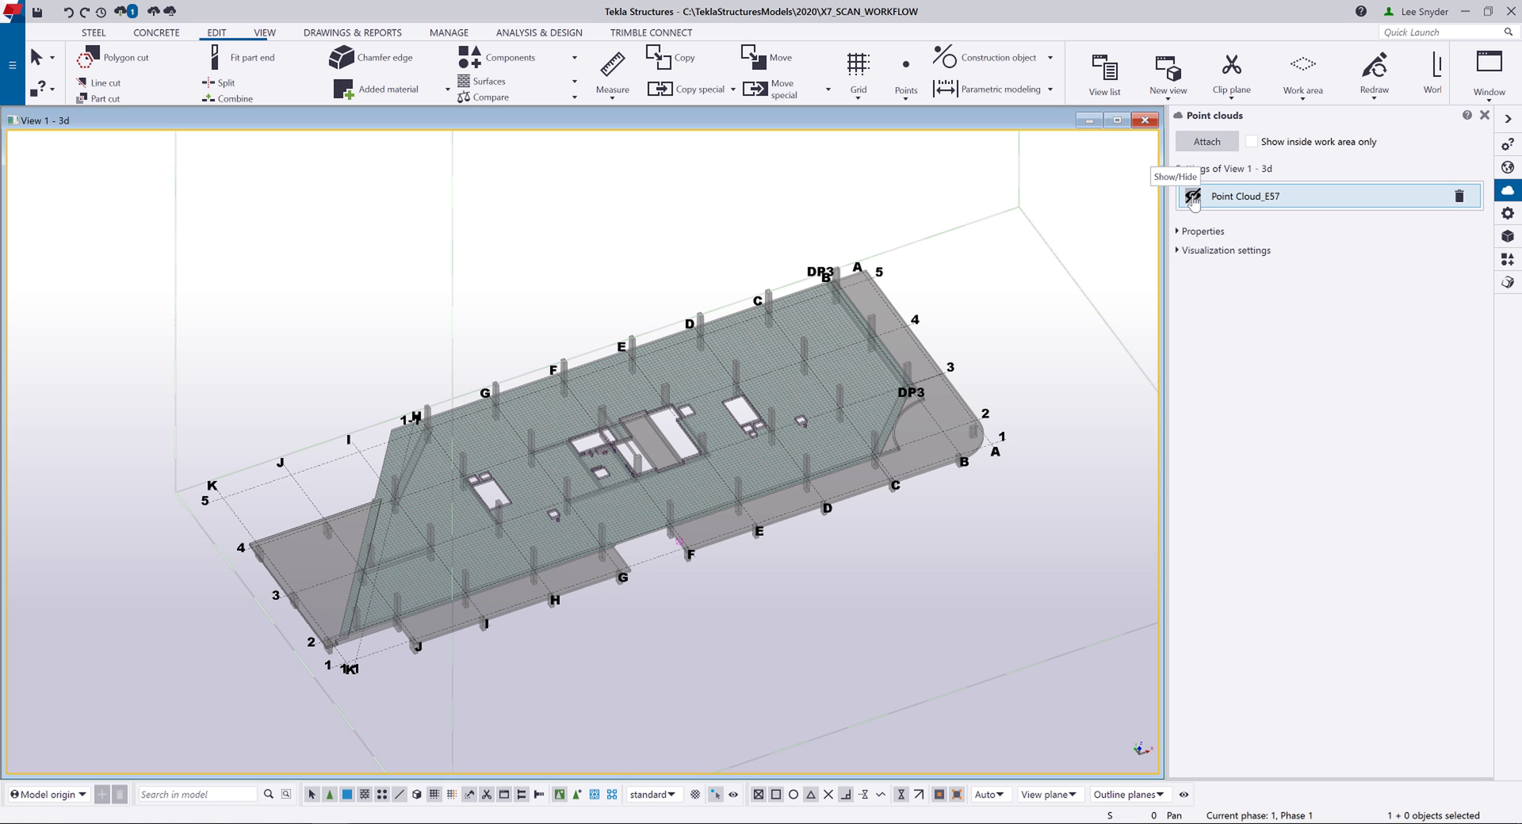
- Turn on Point Cloud_E57's visibility so the scan overlays the building model
left_click(1192, 196)
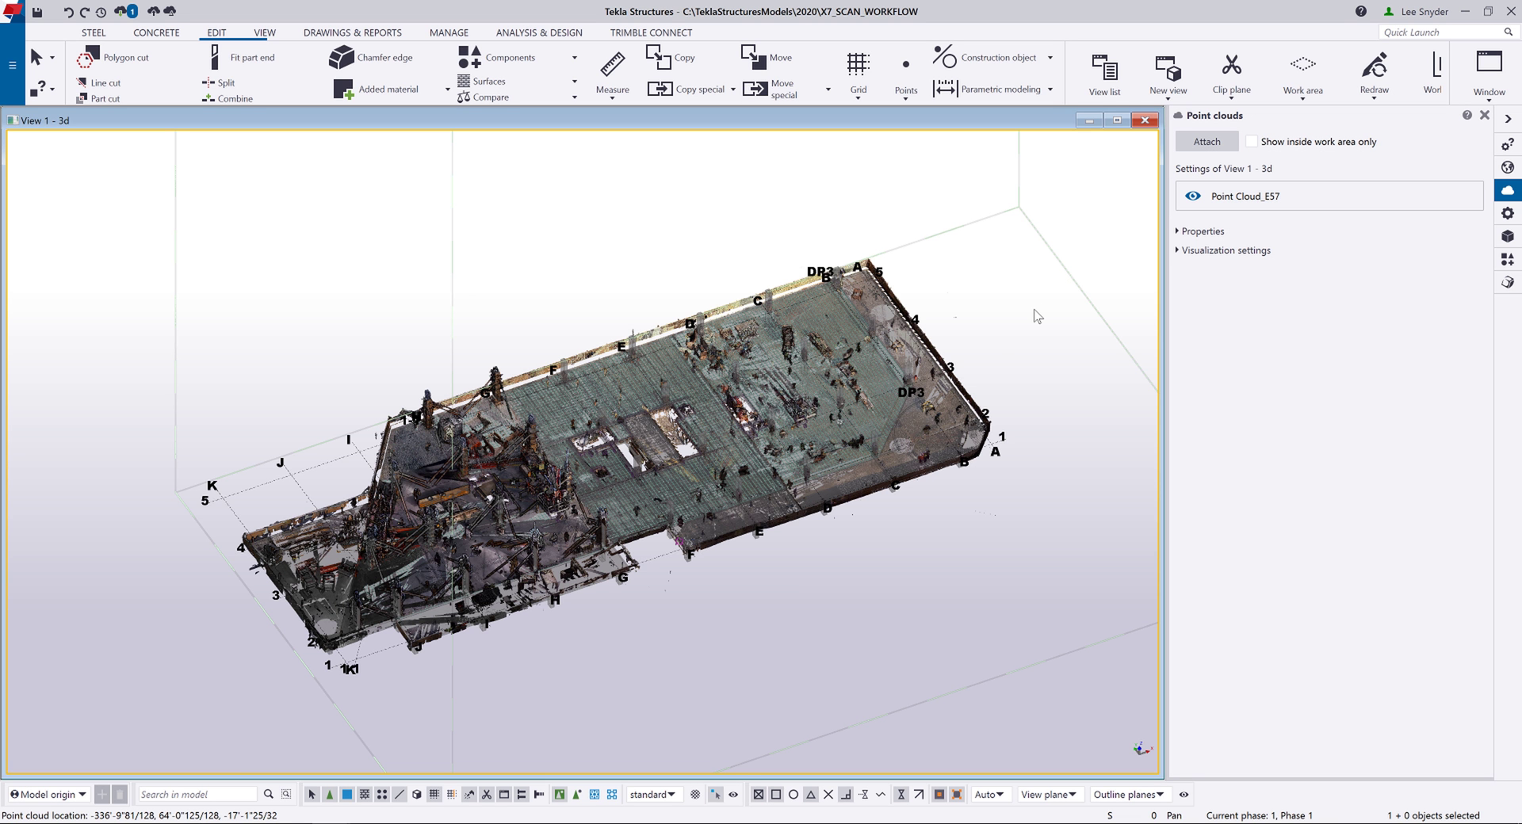
- Zoom and orbit the 3D view onto the scanned slab edge at grid A, lines 3–4
scroll(1000, 350, "up", 2)
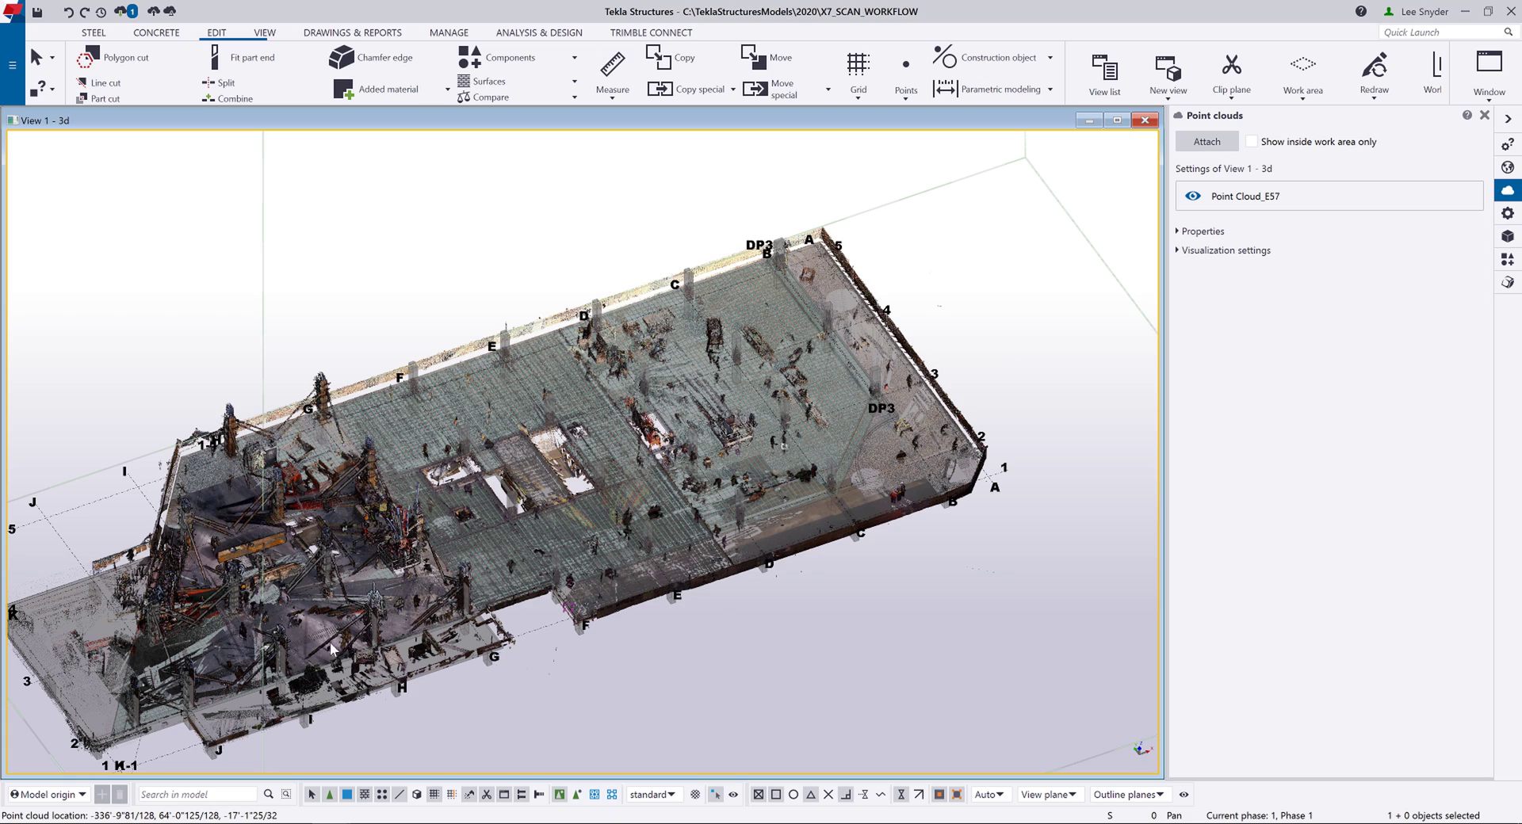
scroll(242, 640, "up", 1)
scroll(242, 641, "up", 4)
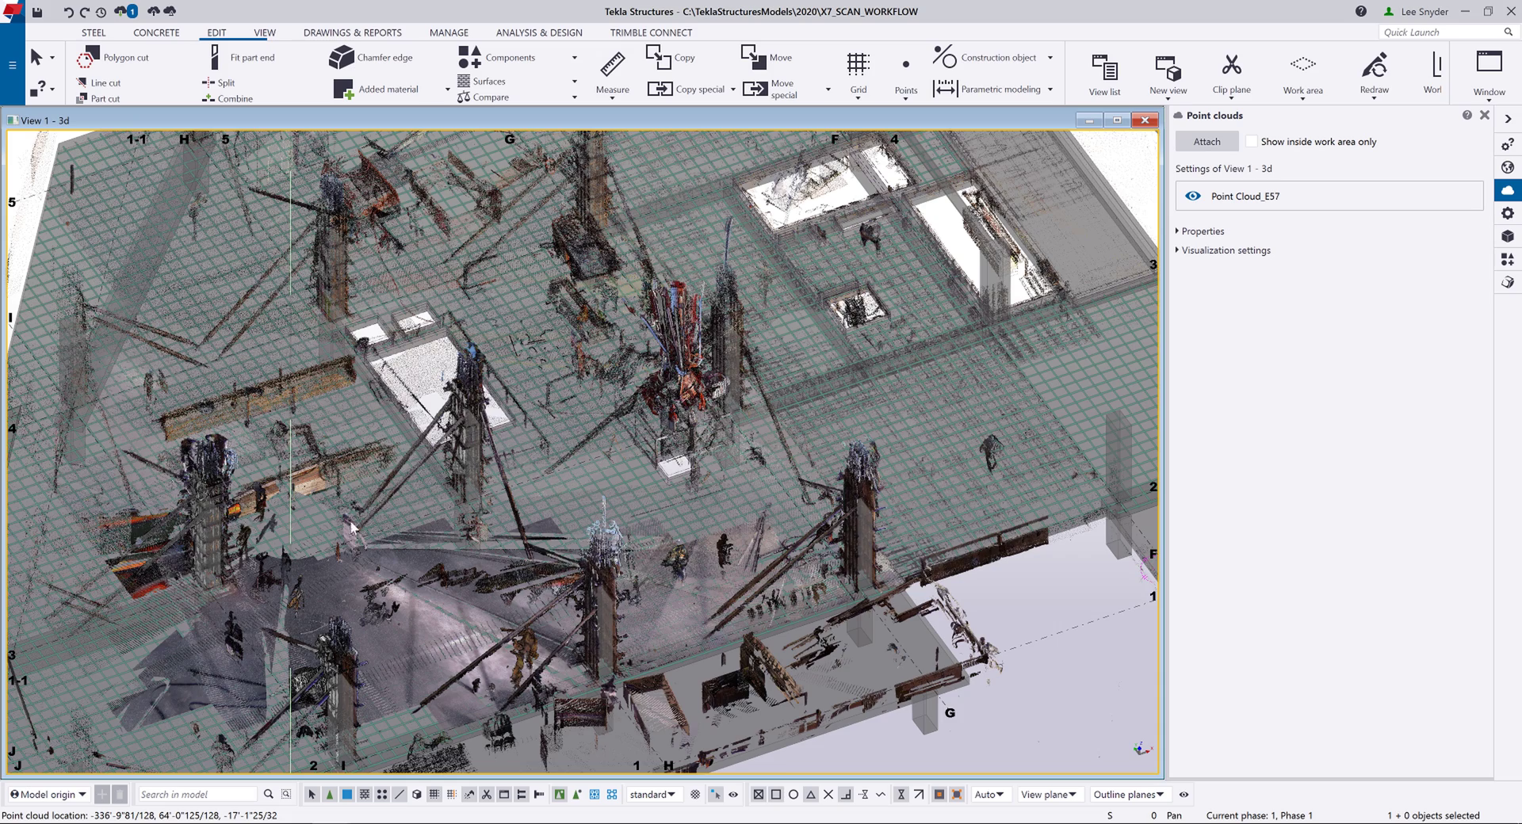
middle_click_drag(677, 451, 432, 638, "ctrl")
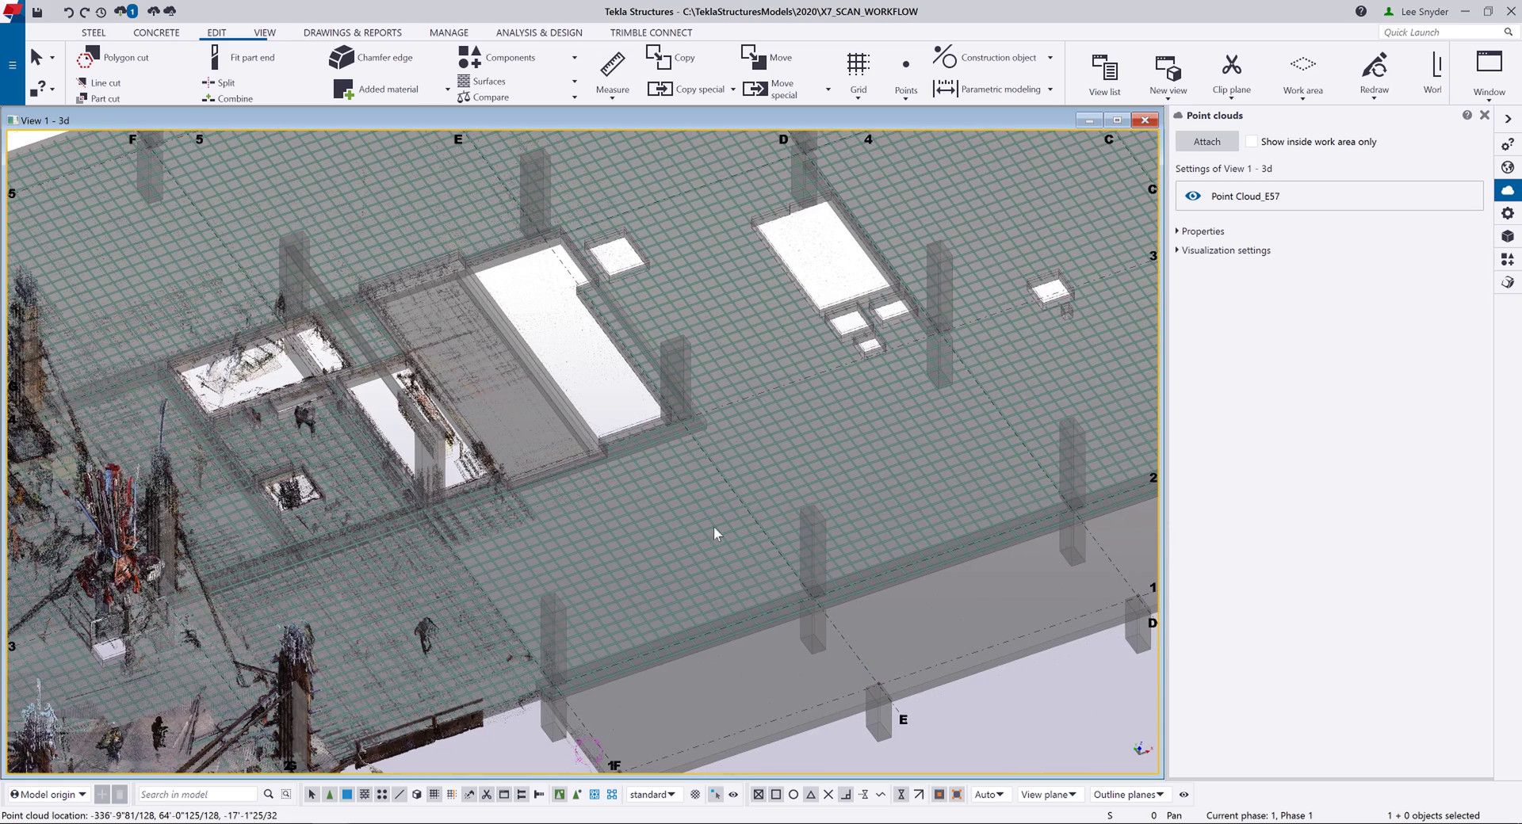
scroll(393, 587, "up", 2)
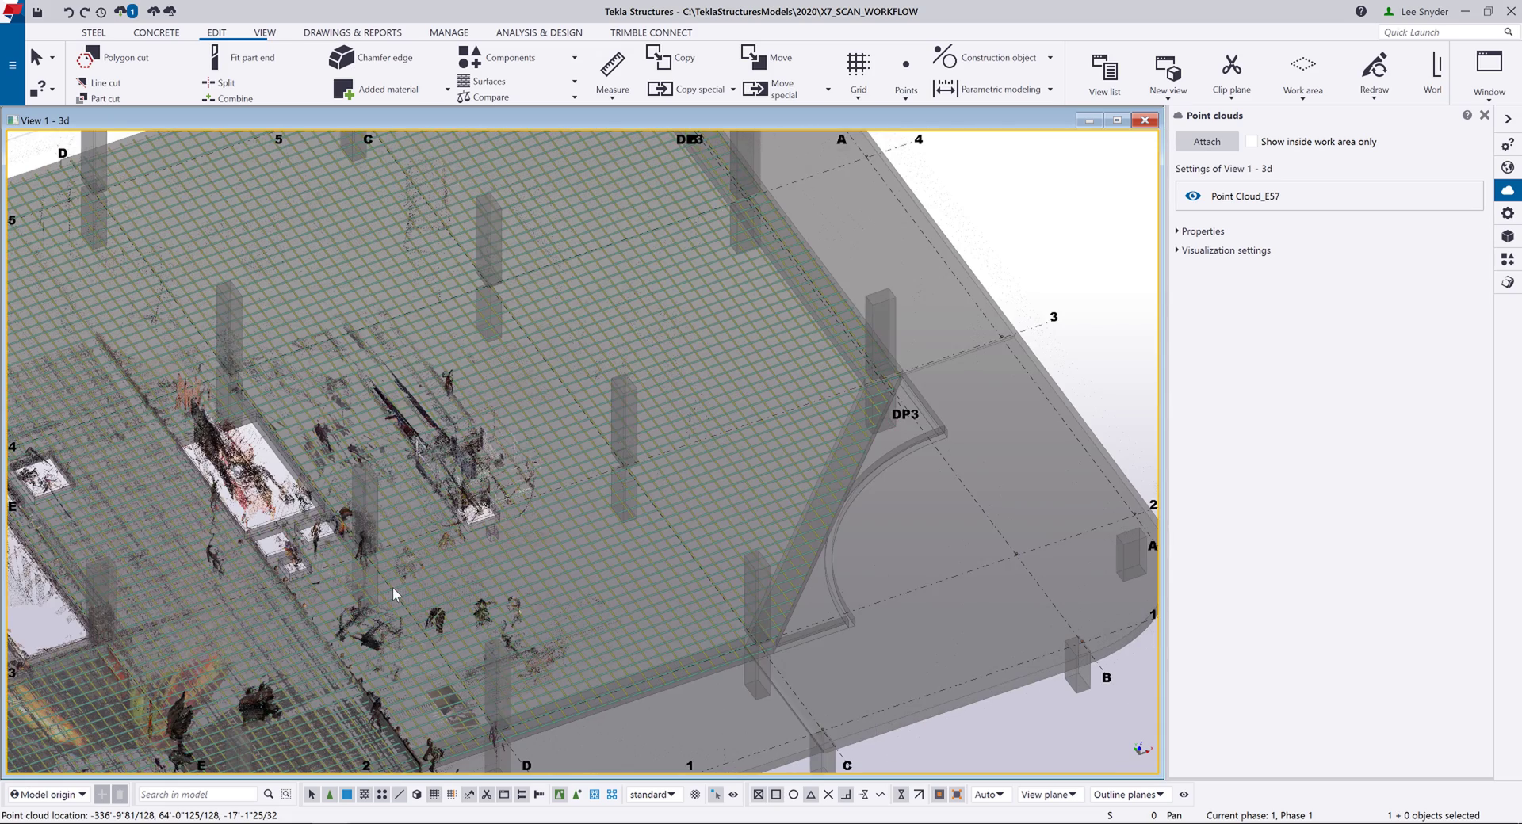
scroll(953, 292, "up", 5)
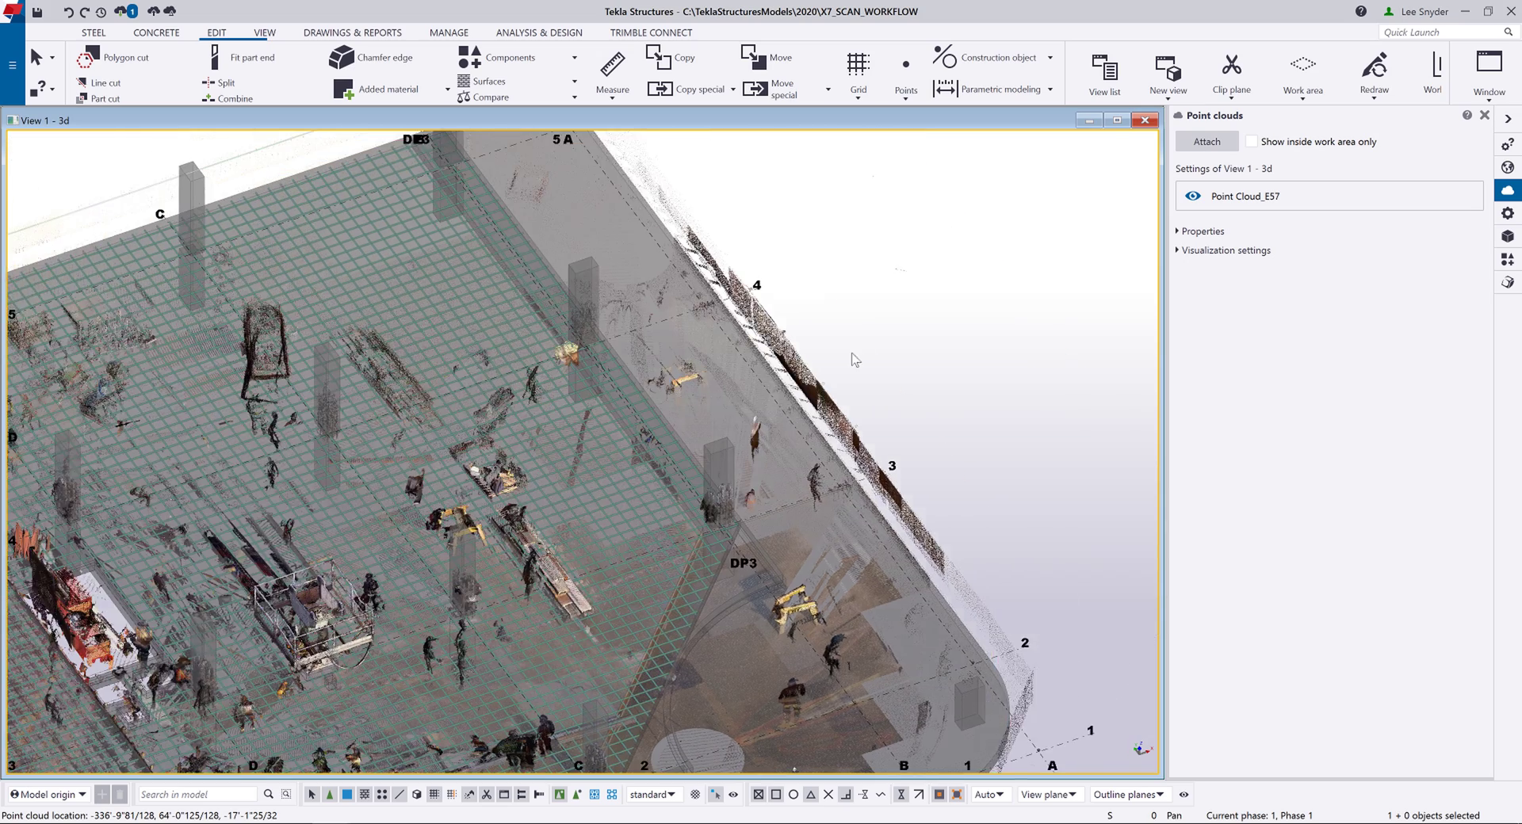
scroll(787, 380, "up", 2)
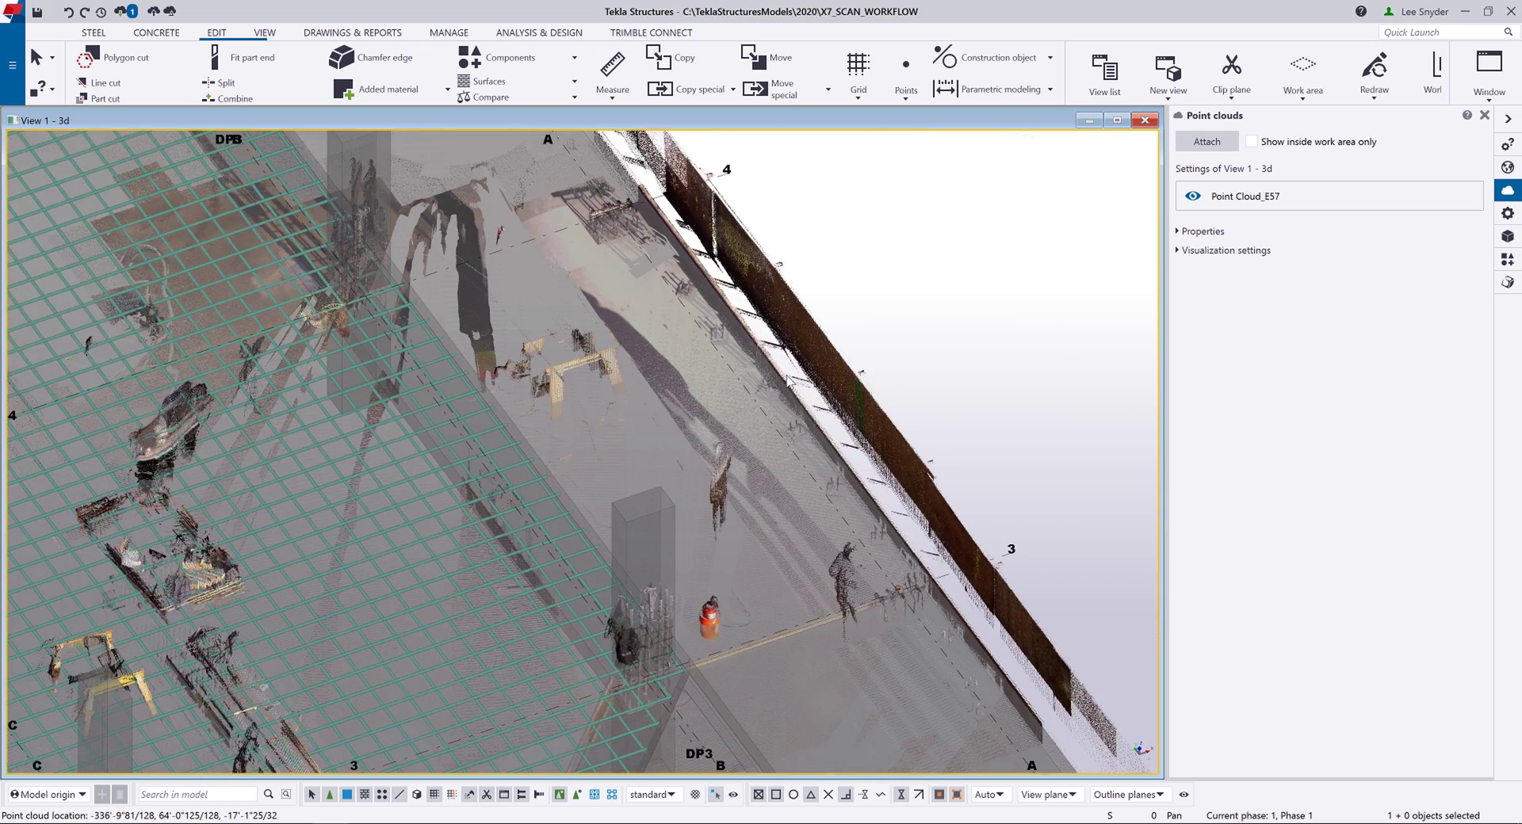
scroll(787, 381, "up", 4)
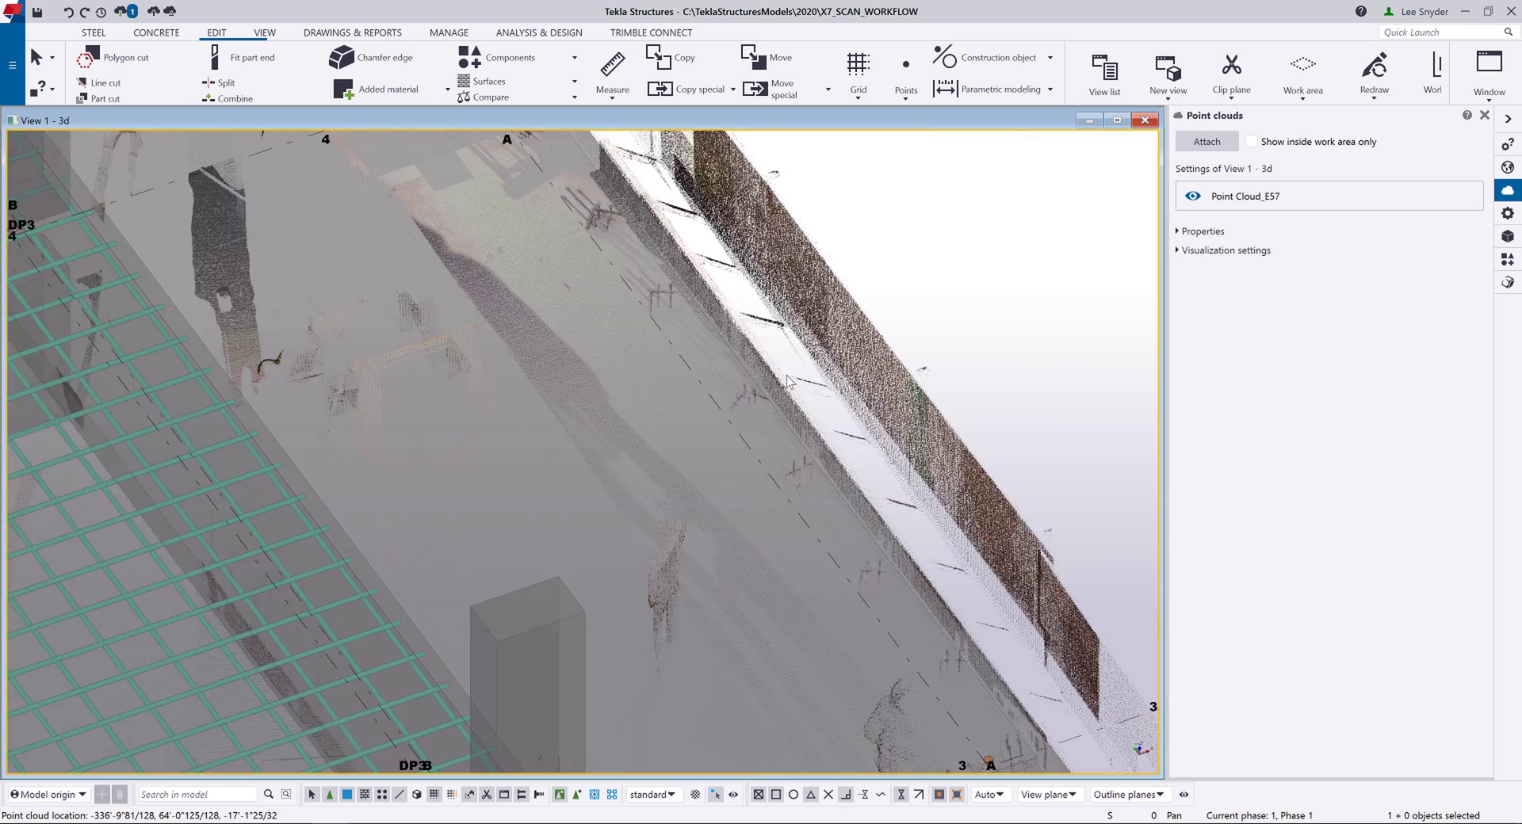
scroll(663, 454, "up", 4)
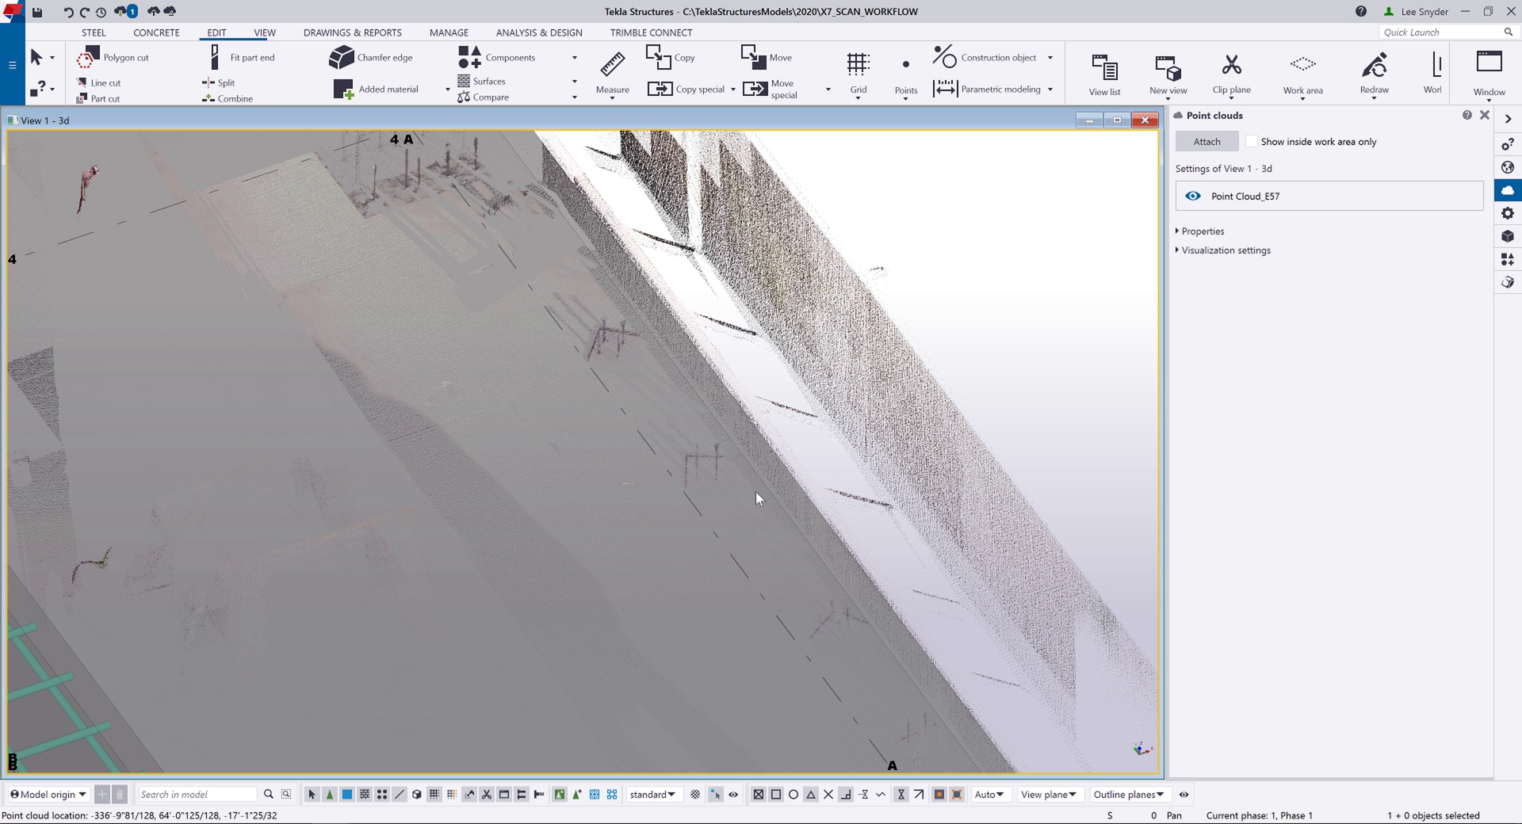
scroll(755, 491, "down", 2)
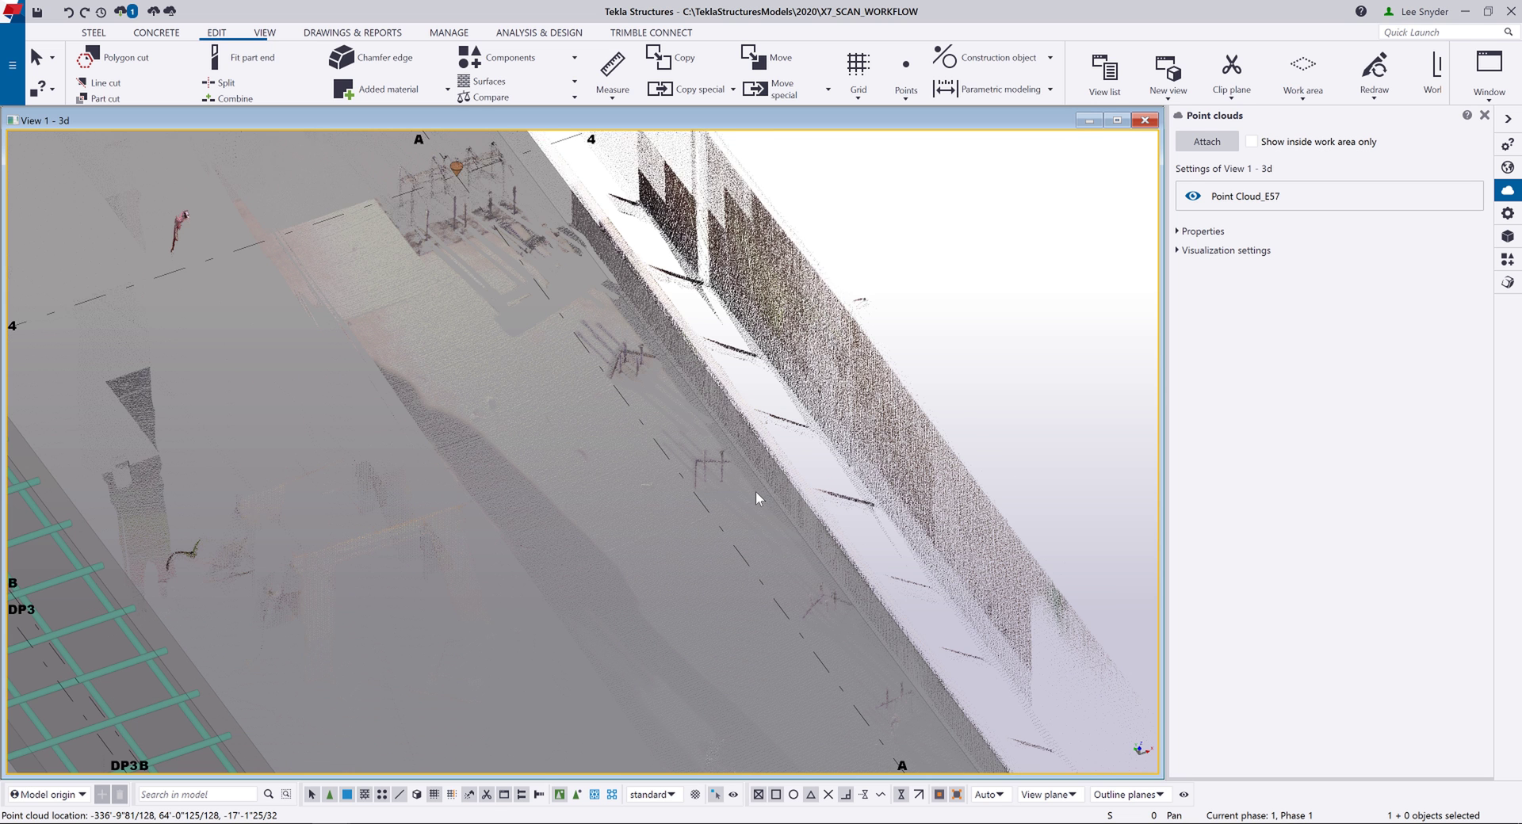
- Raise Point Cloud_E57's density and enlarge its point size in Visualization settings
left_click(1180, 254)
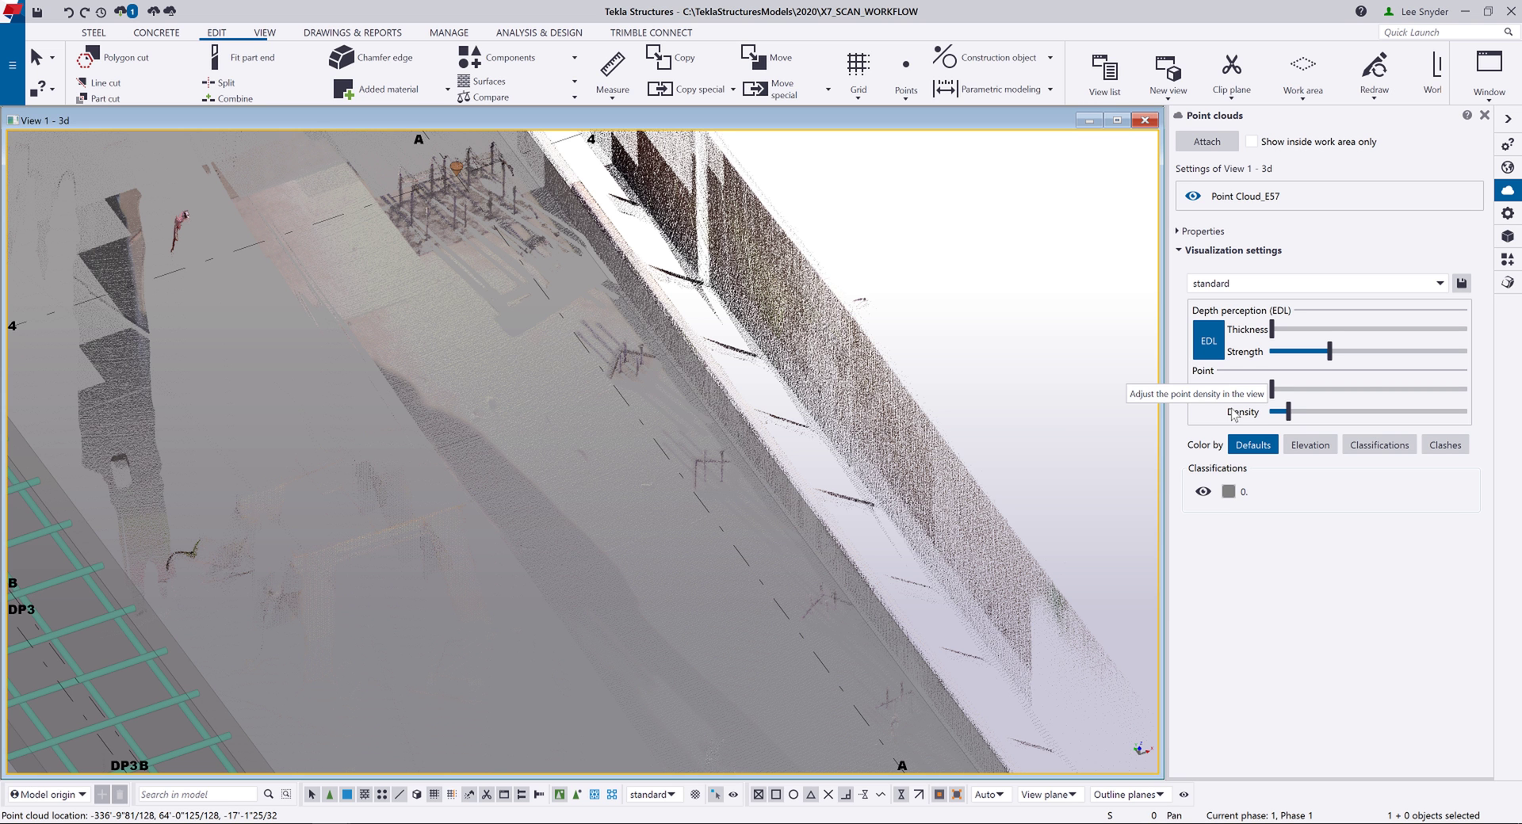
left_click_drag(1288, 412, 1403, 413)
left_click(1313, 390)
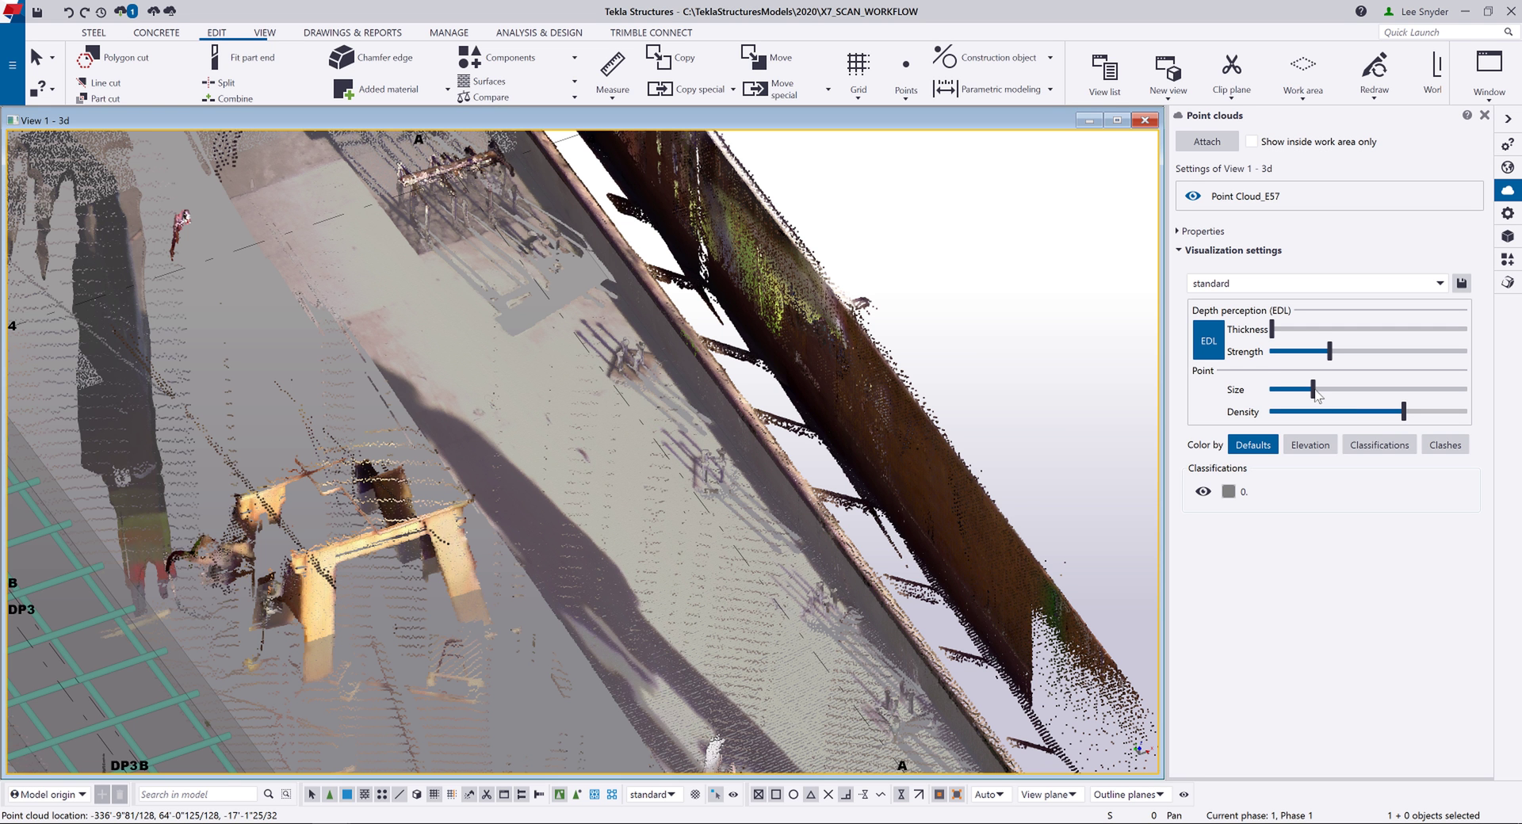
mouse_move(1314, 390)
left_mouse_down()
mouse_move(1271, 390)
mouse_move(1325, 390)
left_mouse_up()
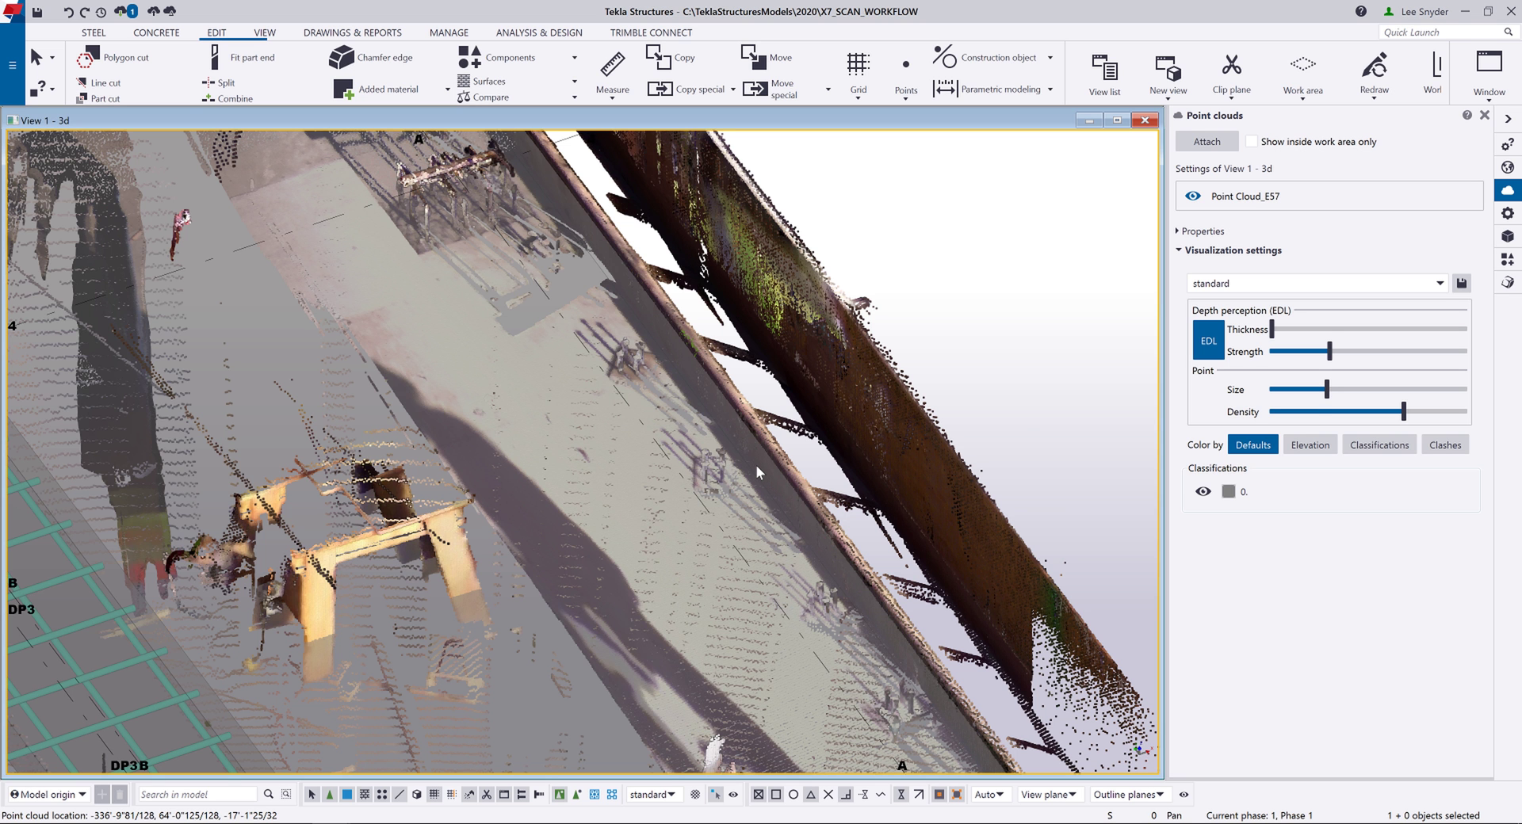
scroll(755, 465, "down", 4)
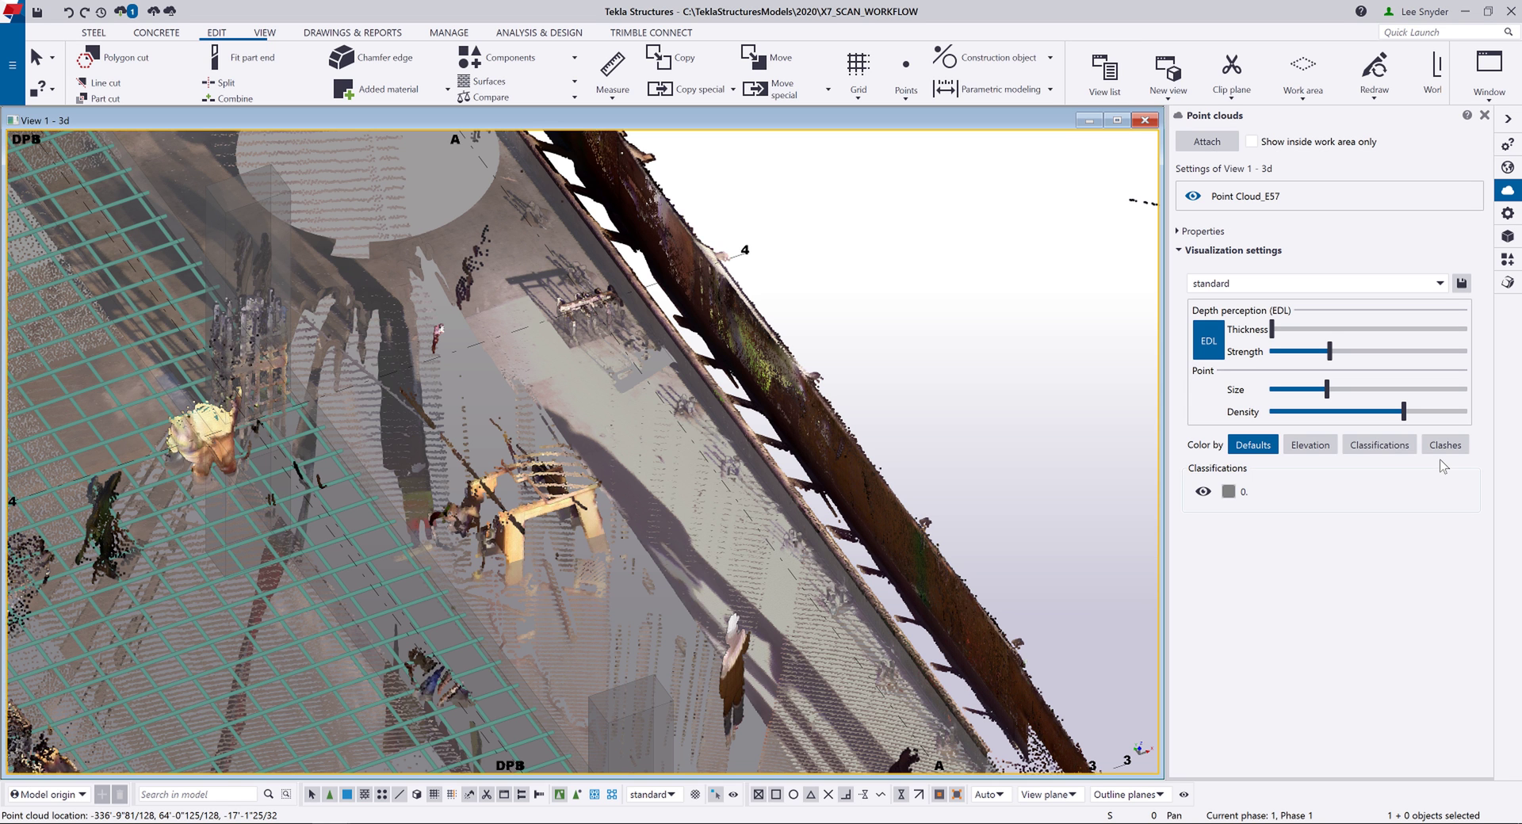
- Go to plan at corner A/5, shrink and thin the cloud points, and orbit to side elevation
key("ctrl+p")
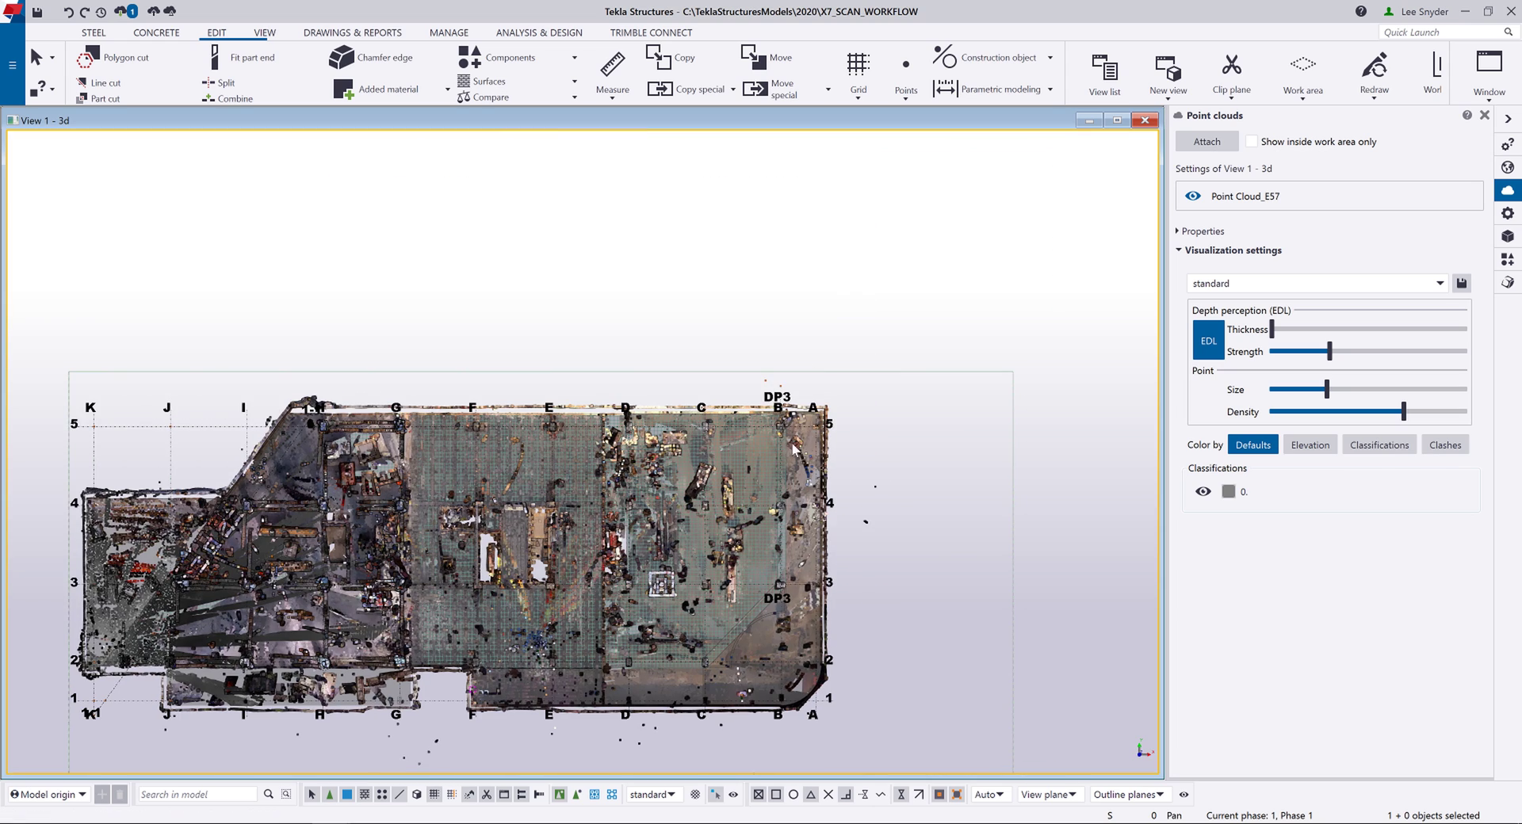
scroll(822, 418, "up", 3)
scroll(822, 418, "up", 6)
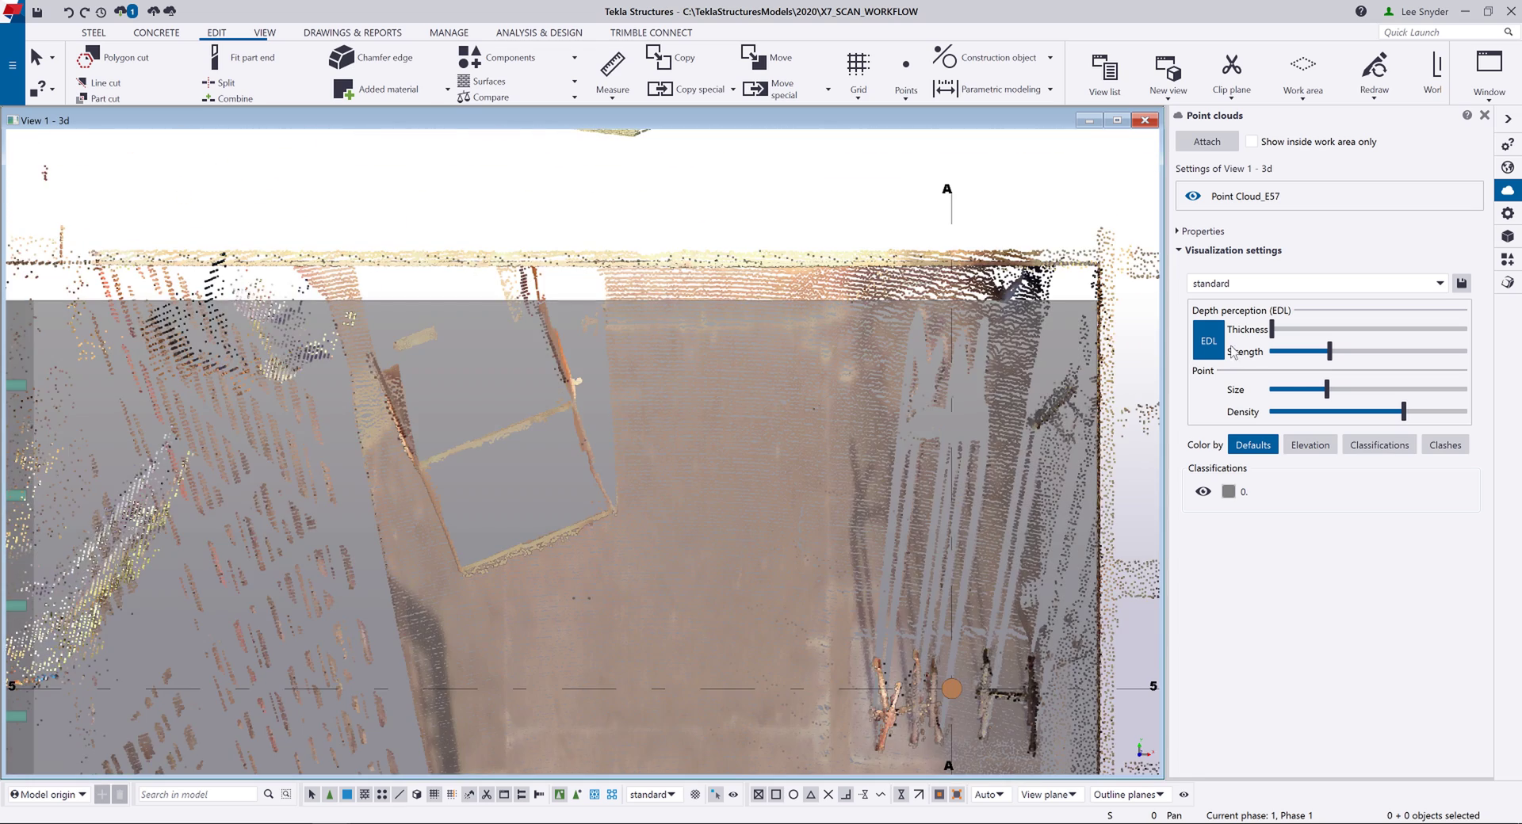
left_click_drag(1326, 390, 1285, 390)
left_click(1360, 412)
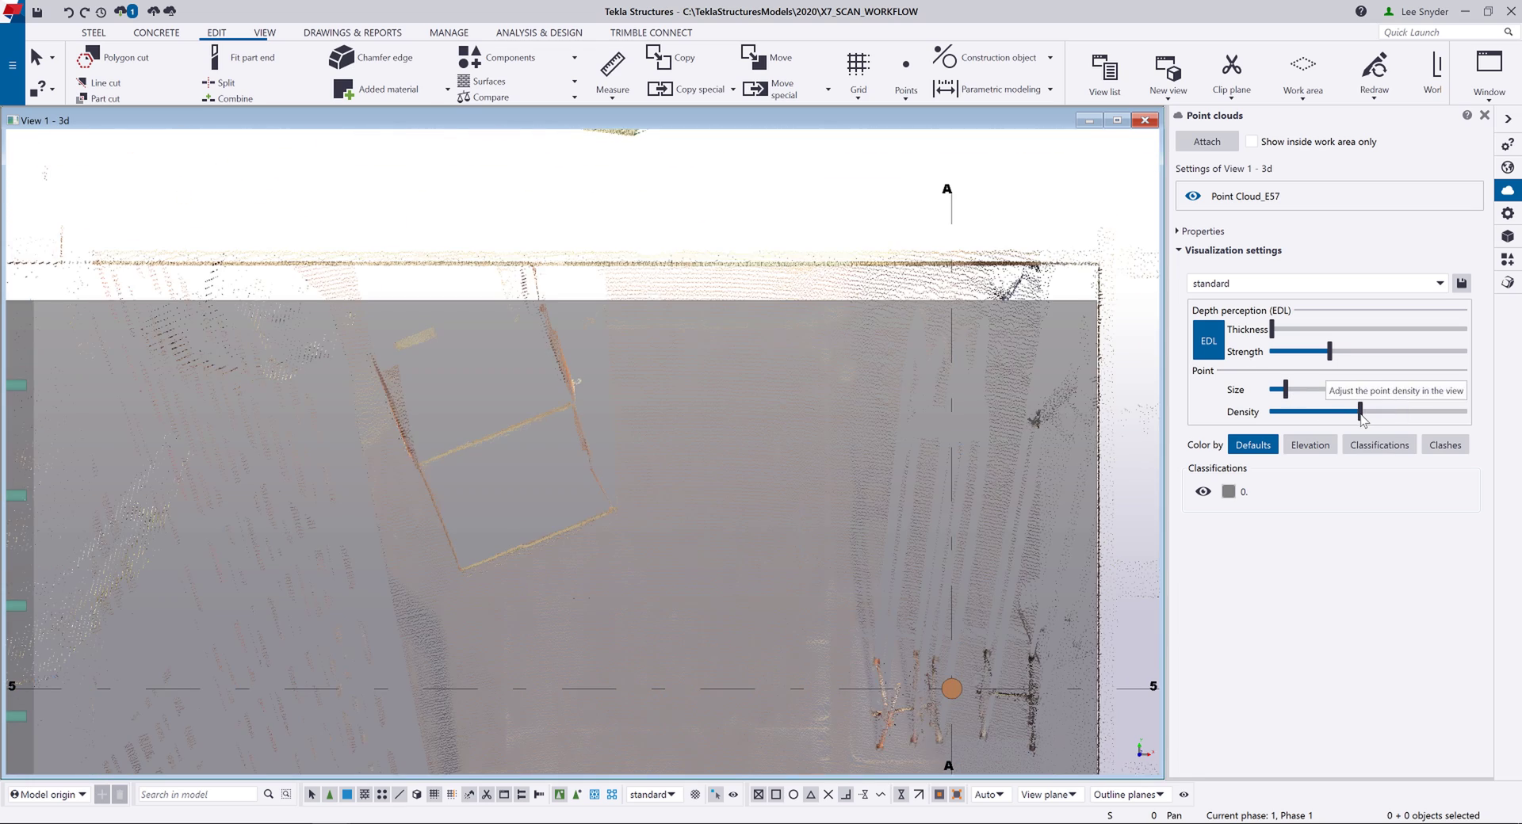
middle_click_drag(805, 505, 959, 413, "ctrl")
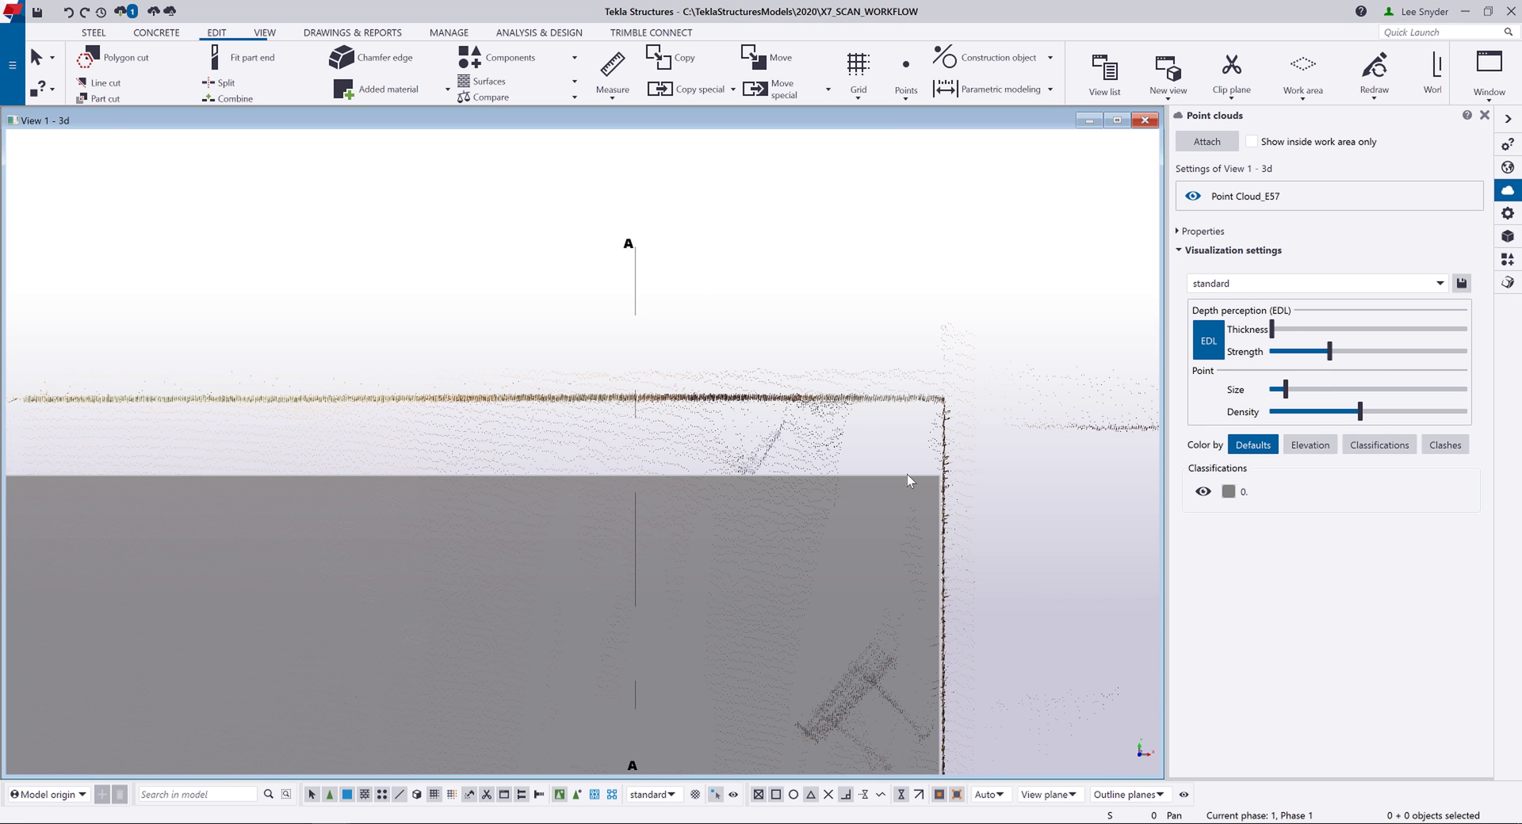
middle_click_drag(908, 476, 931, 428, "ctrl")
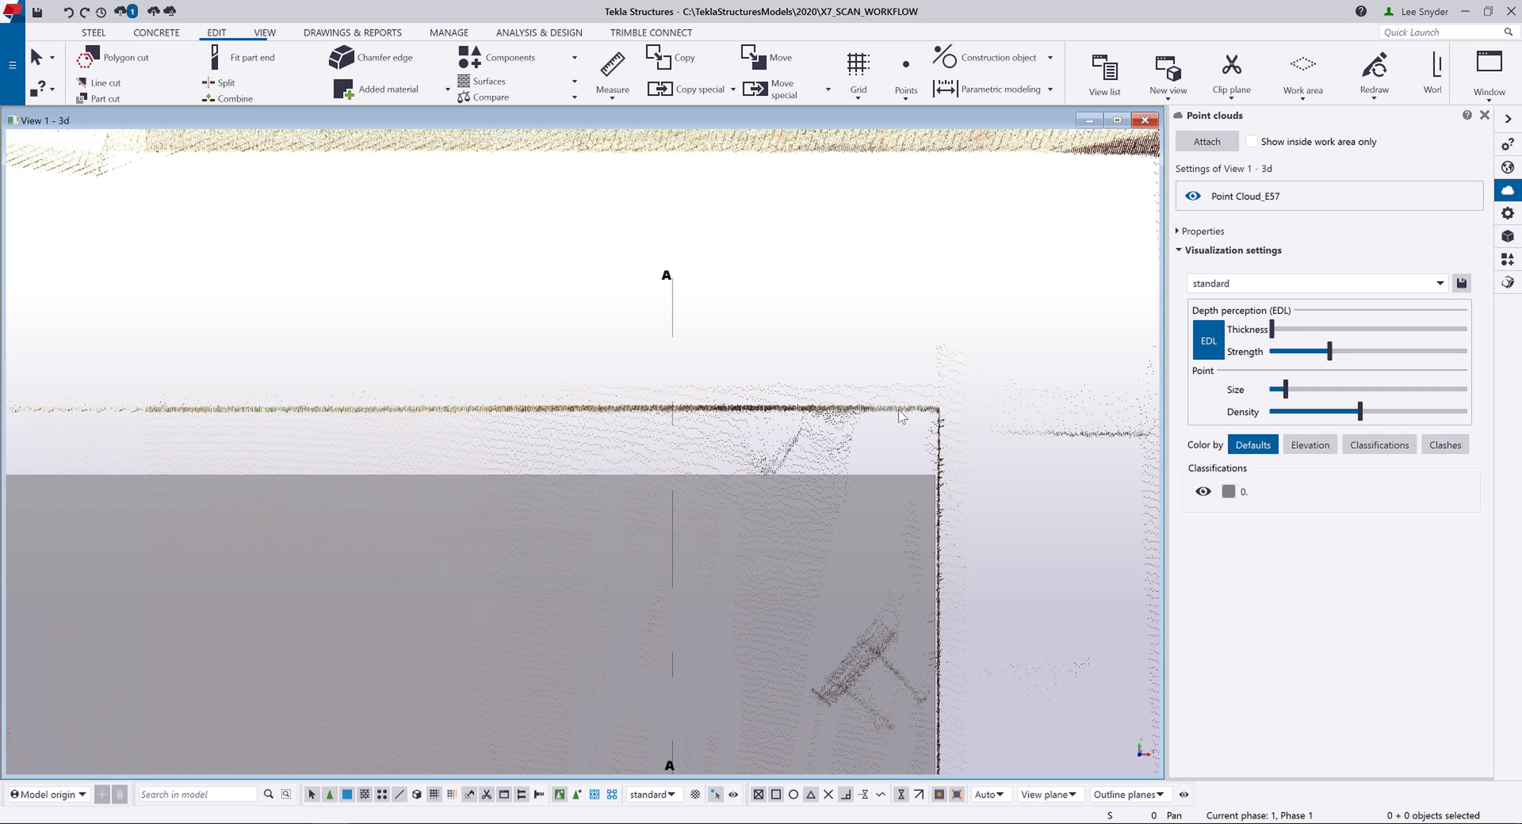
- Measure the 5"3/16 gap from the model slab edge to the scanned edge, then colour by clashes
left_click(612, 69)
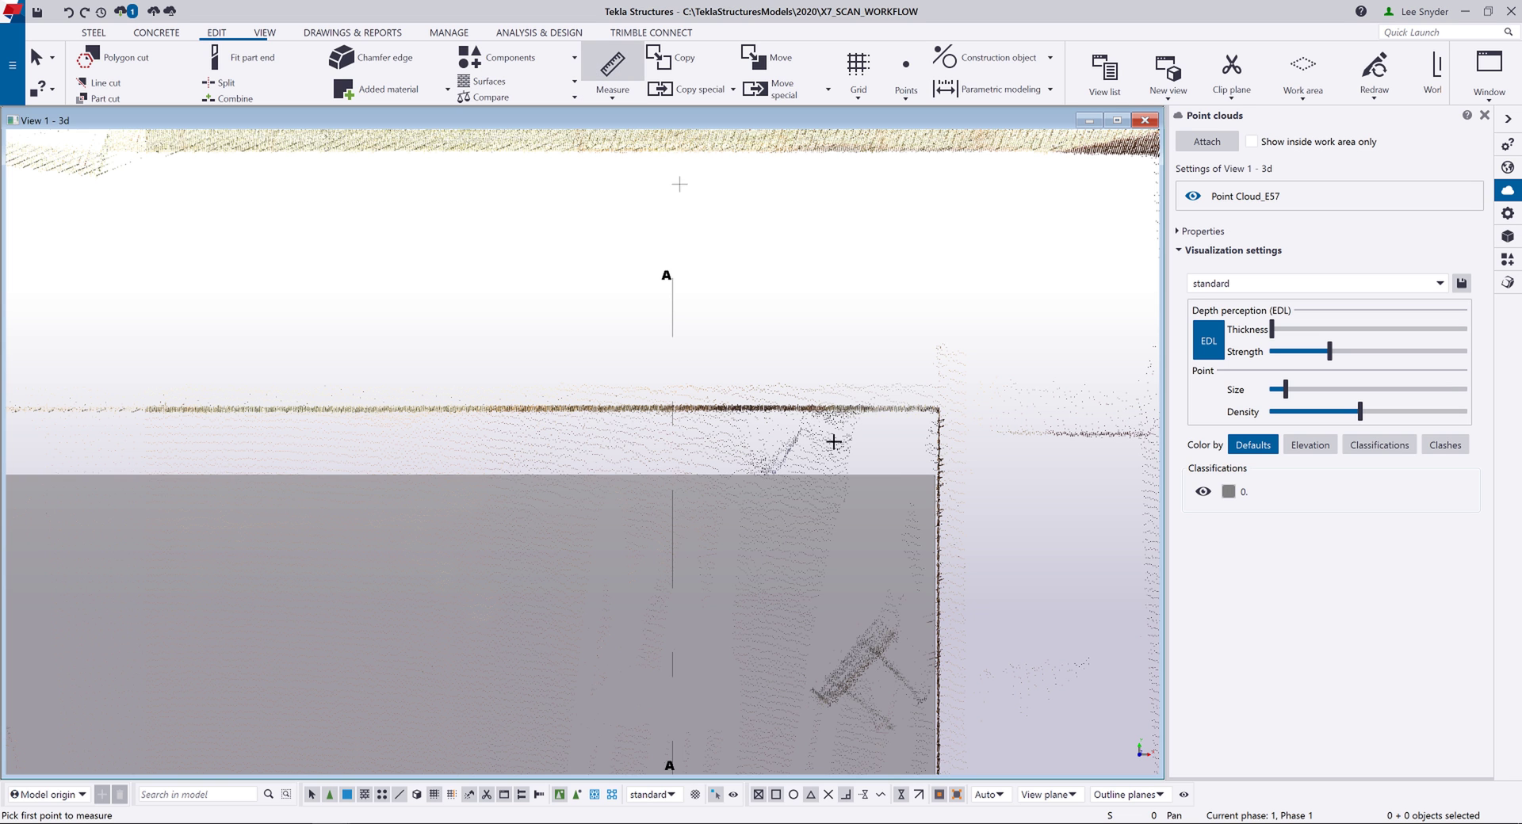
left_click(893, 474)
left_click(894, 413)
left_click(894, 412)
left_click(838, 425)
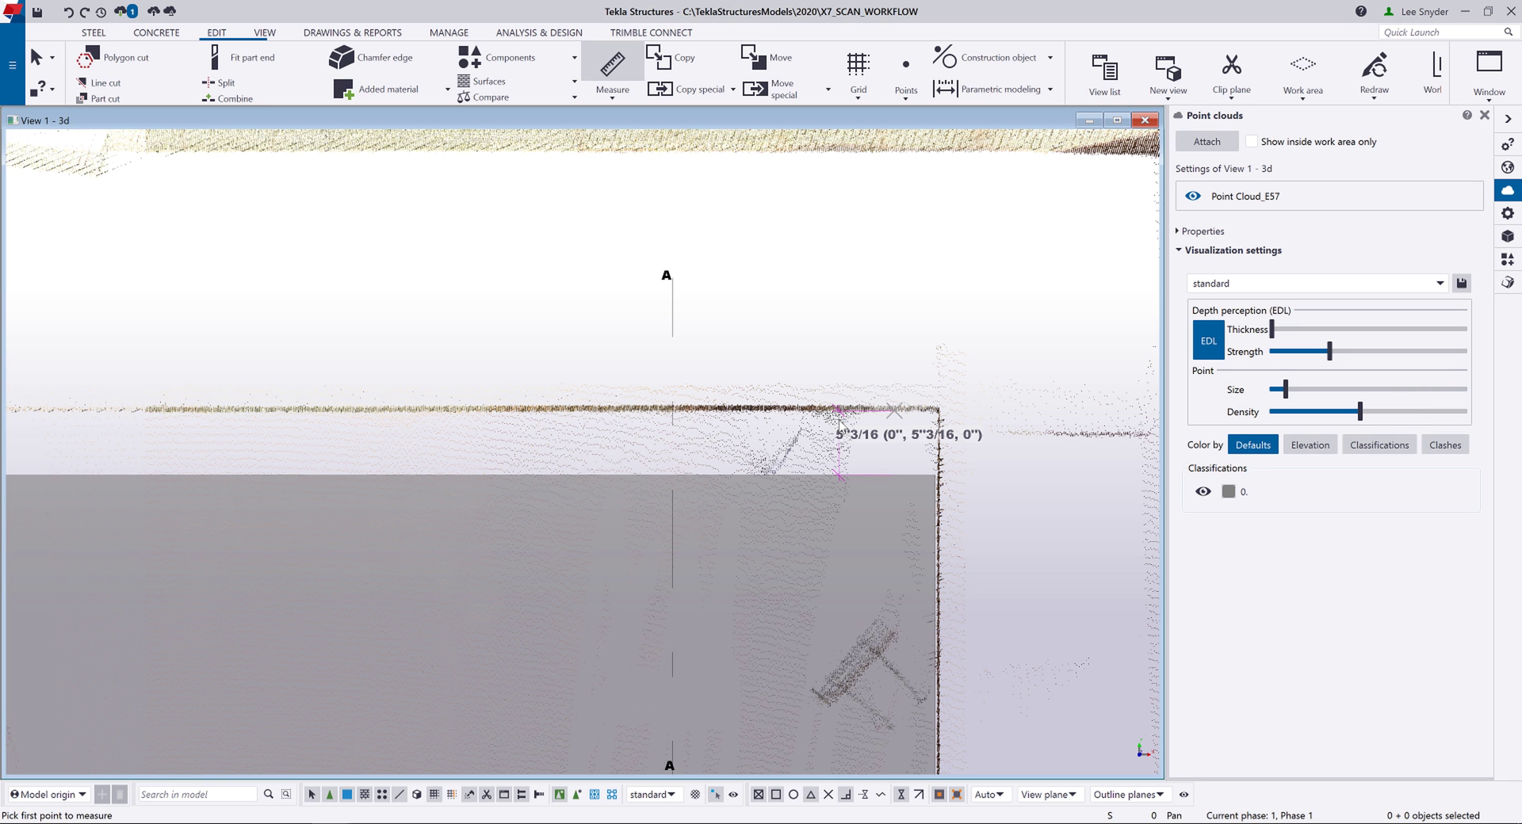
right_click(851, 332)
left_click(858, 338)
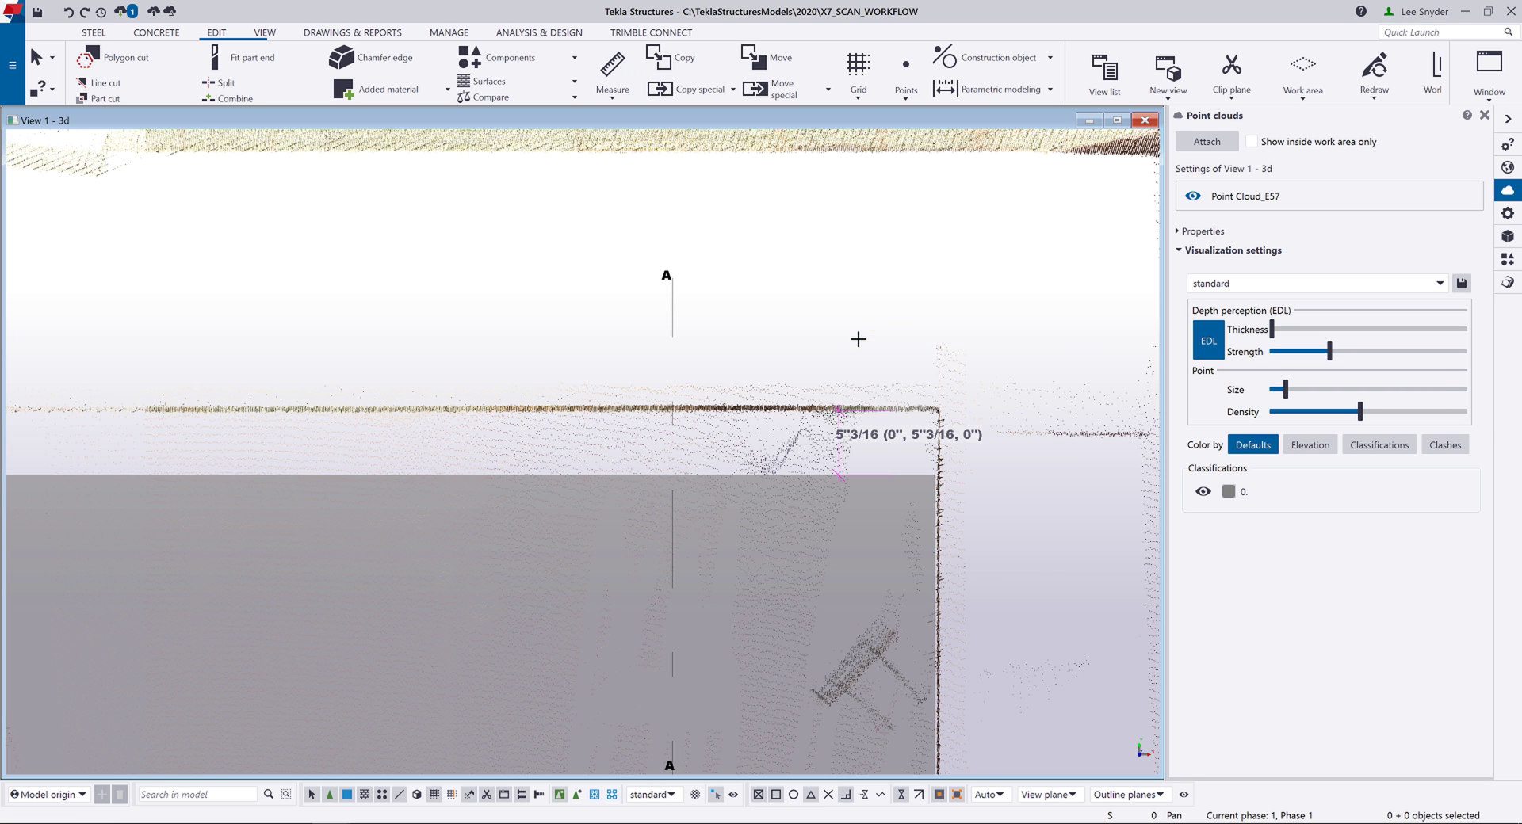
left_click(1444, 445)
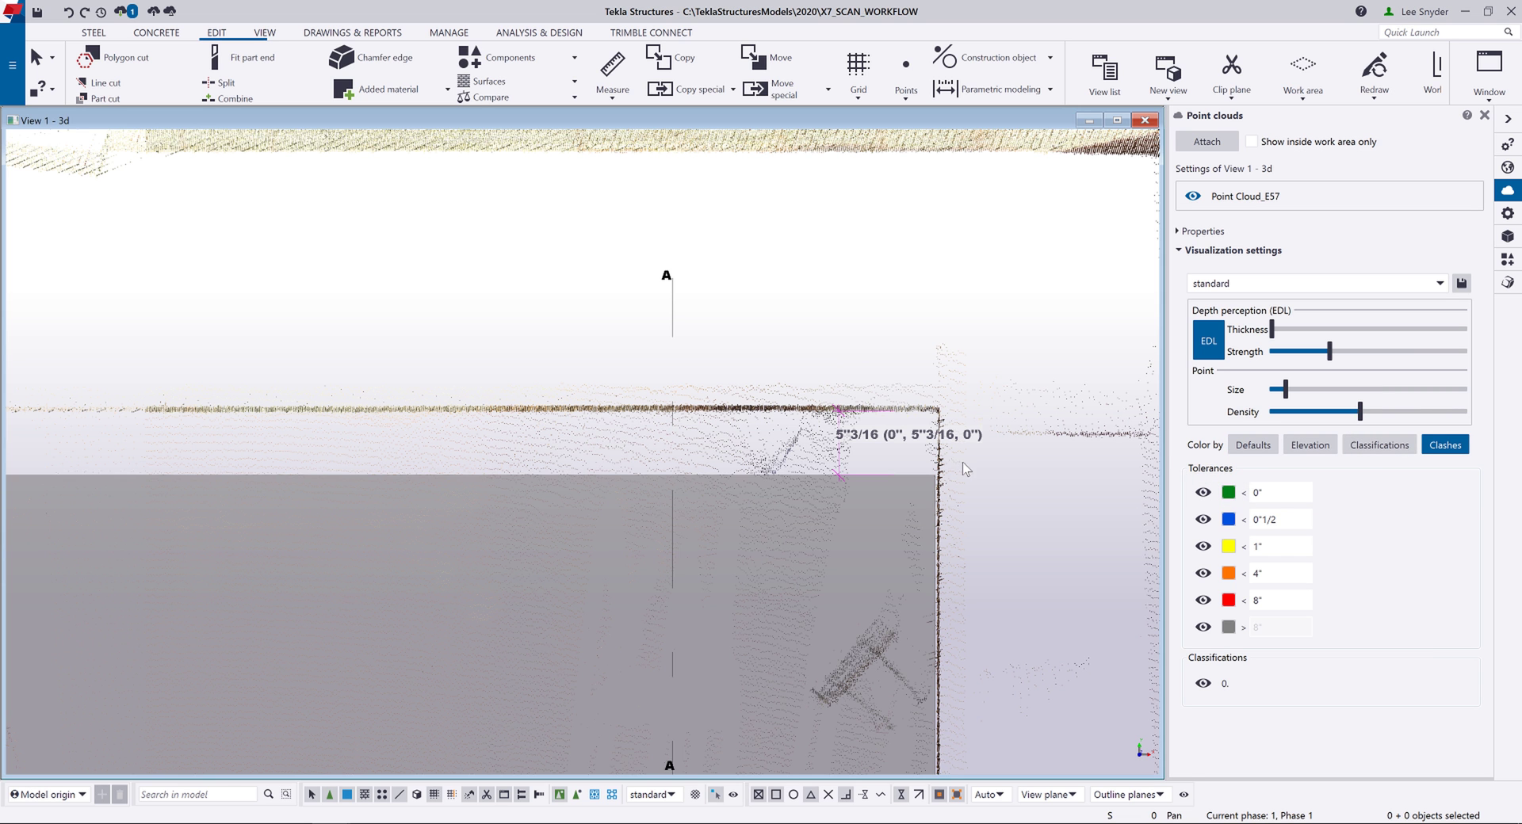
- Compare the scan against the slab, keep green for the first tolerance, and view the coloured edge
left_click(922, 474)
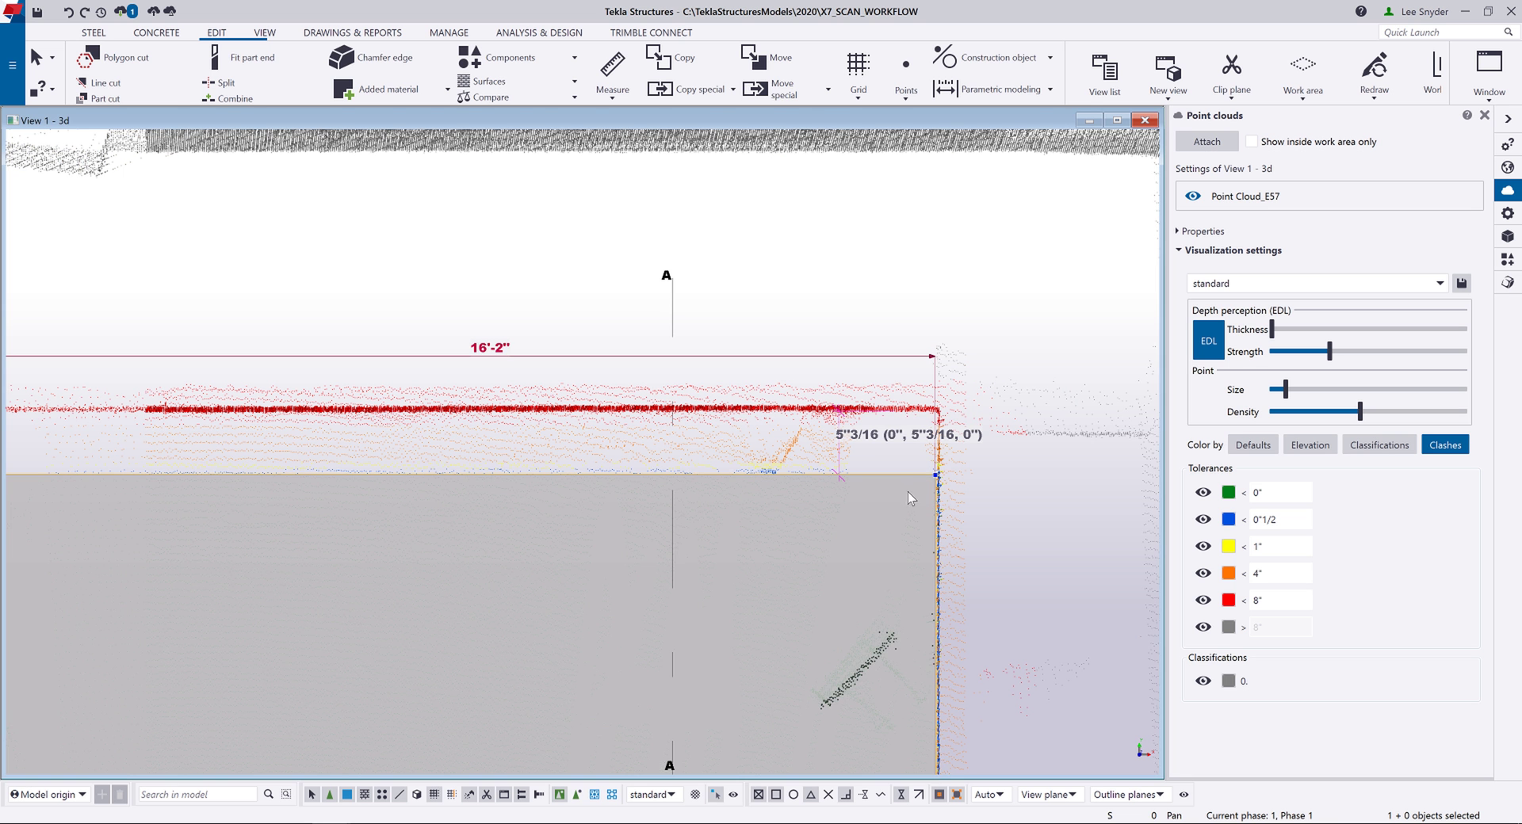
left_click(1229, 493)
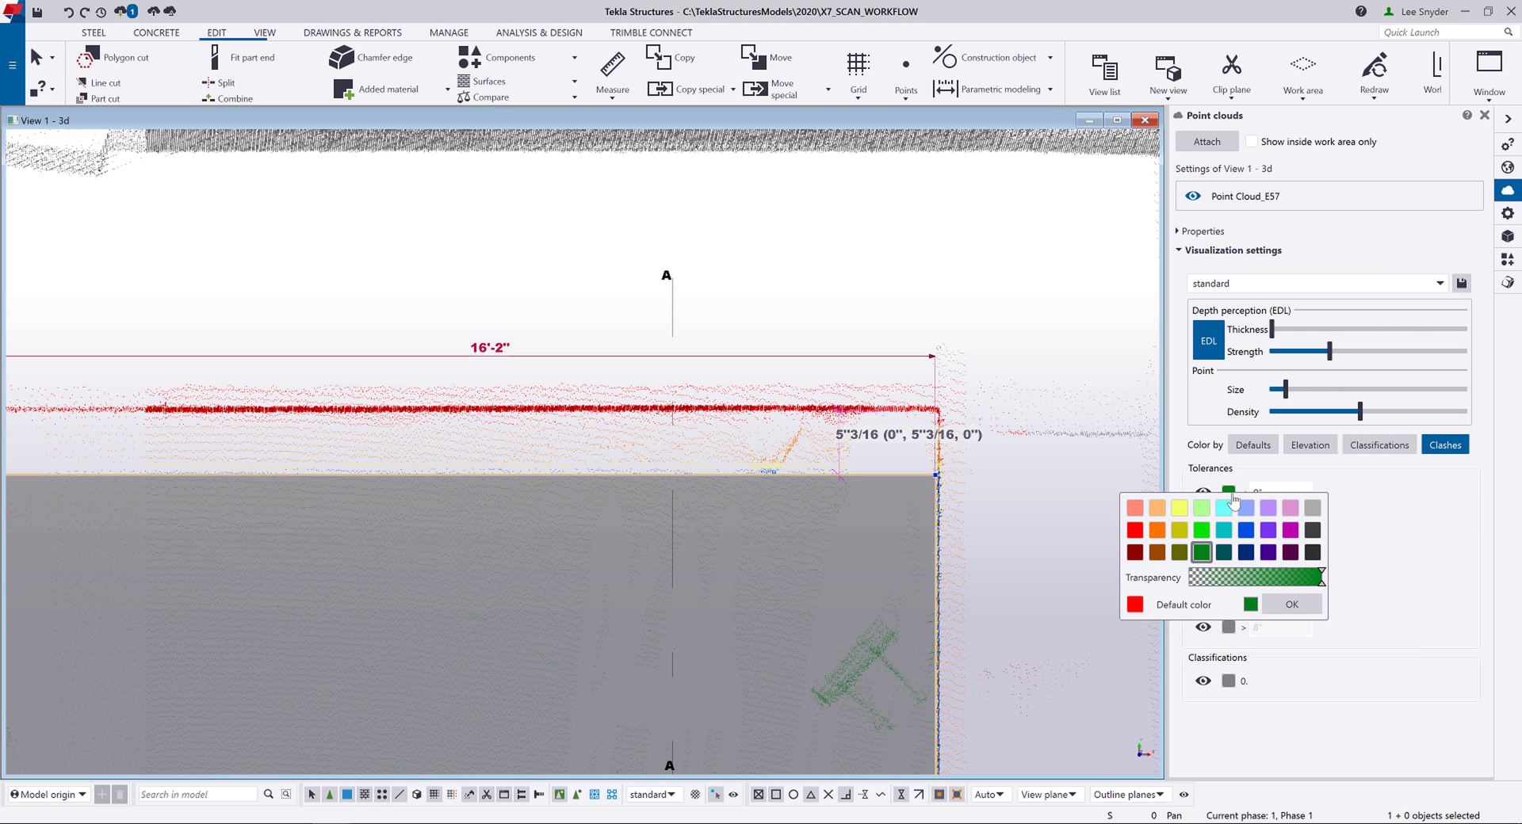
left_click(1291, 604)
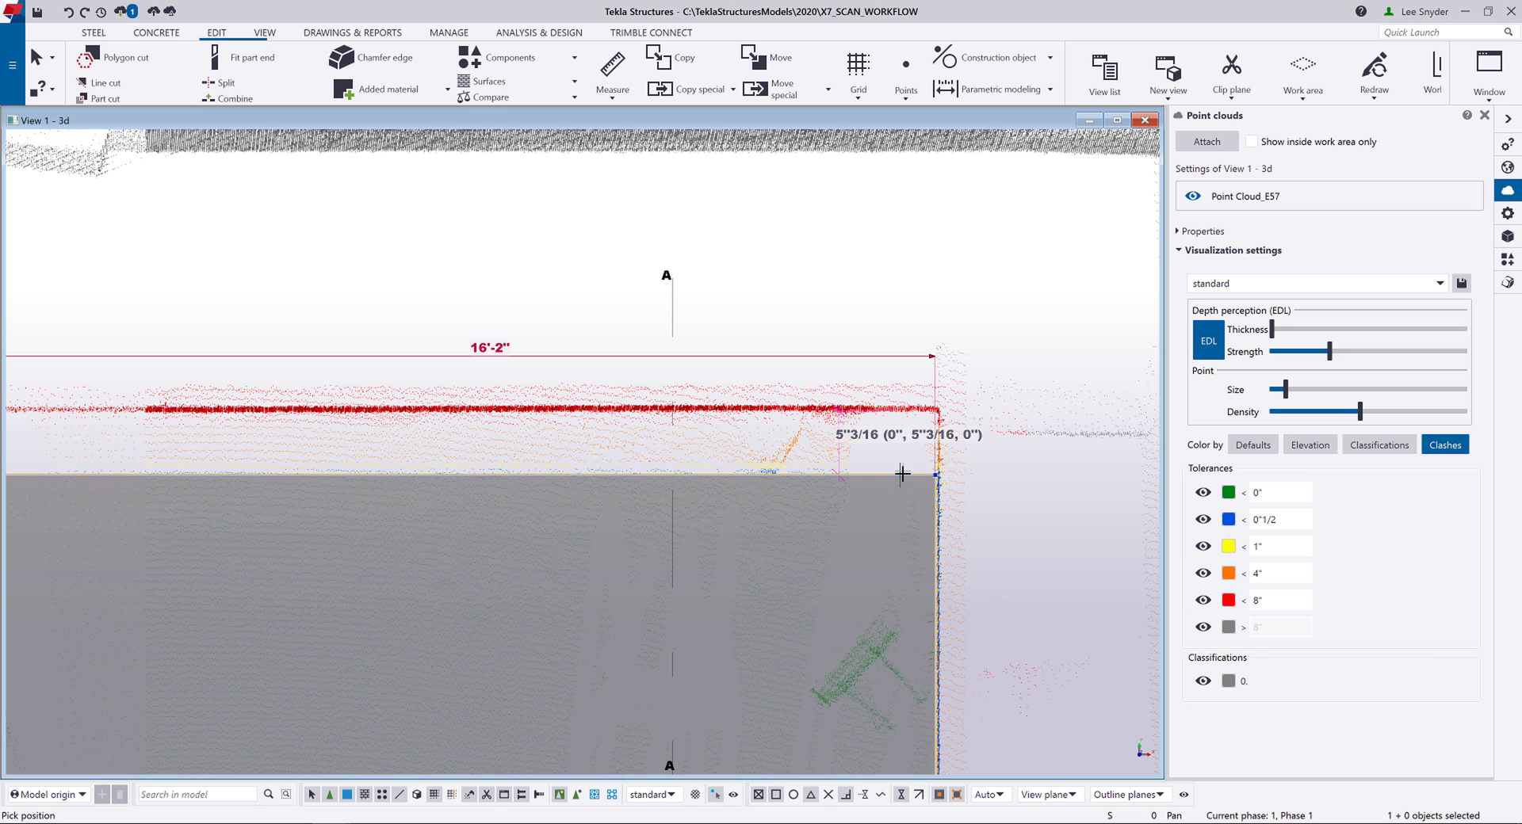
middle_click_drag(834, 529, 821, 393, "ctrl")
scroll(819, 396, "down", 3)
scroll(819, 396, "up", 3)
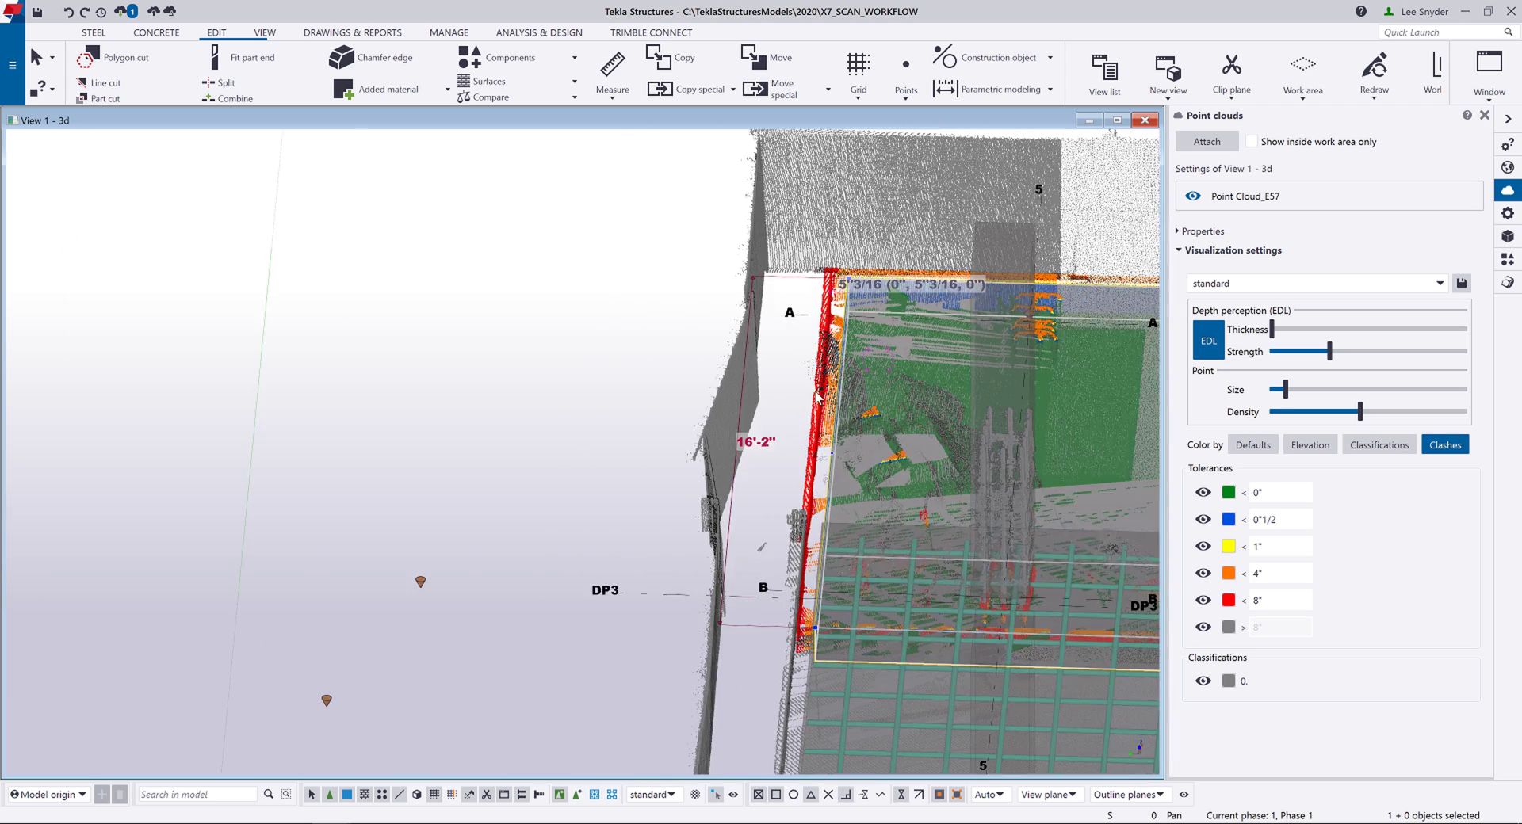
scroll(814, 392, "down", 10)
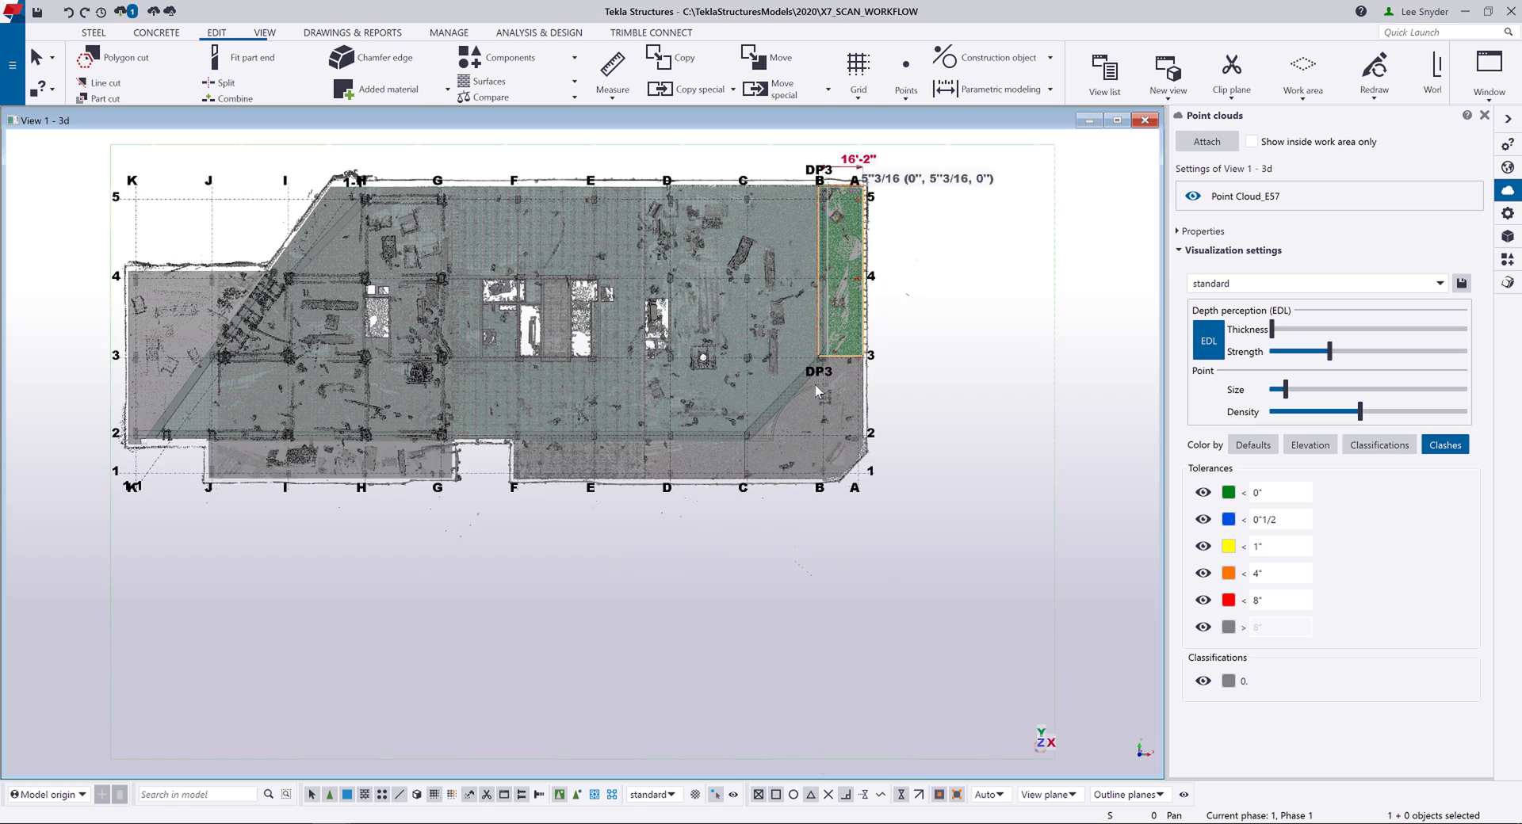
- Stretch the slab edge up onto the scanned edge points and check it from an oblique view
scroll(829, 395, "up", 10)
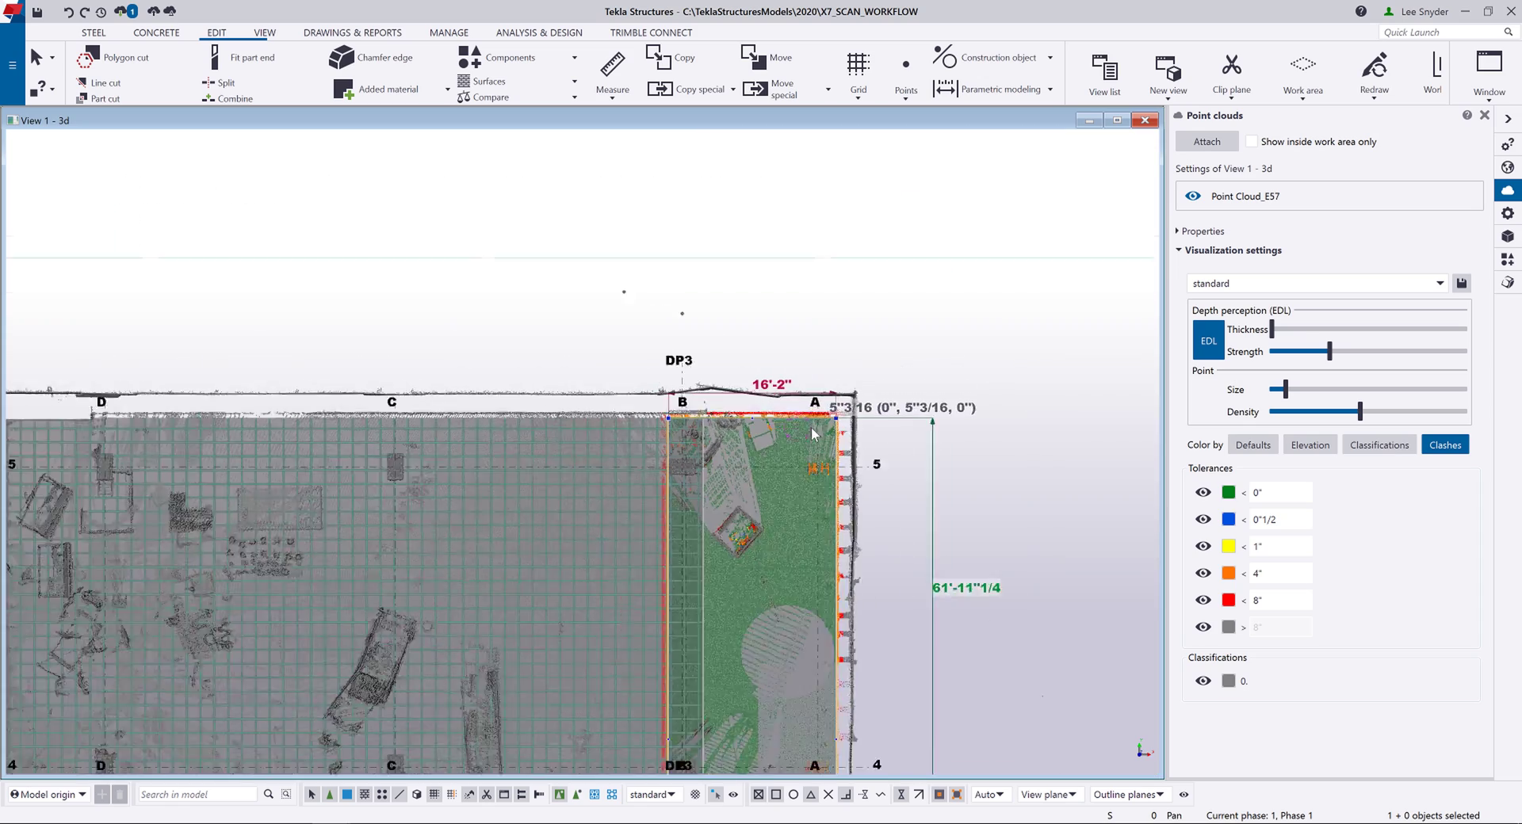
scroll(878, 413, "up", 5)
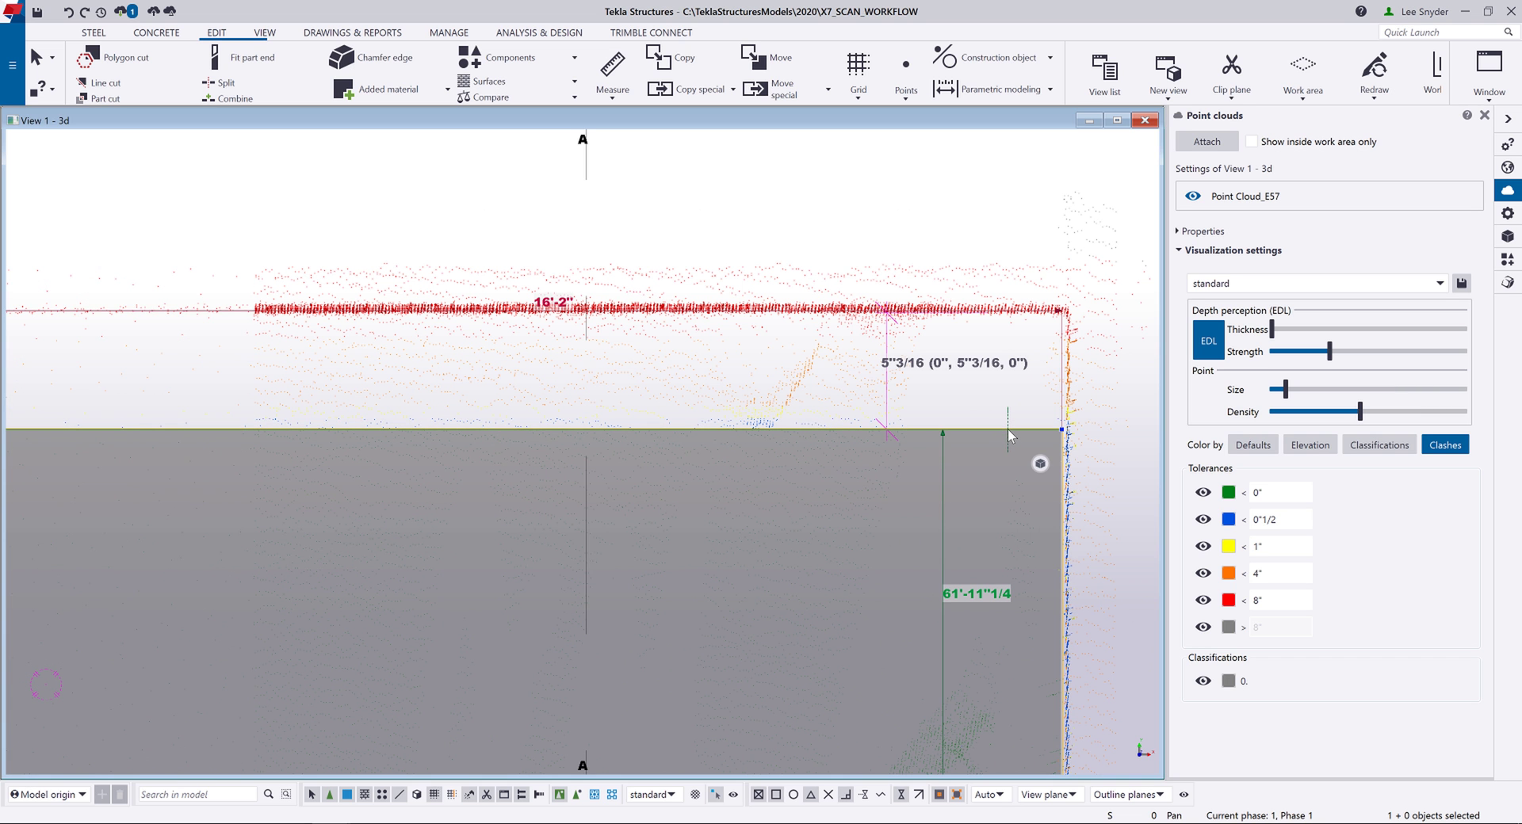
left_click_drag(1007, 430, 1015, 318)
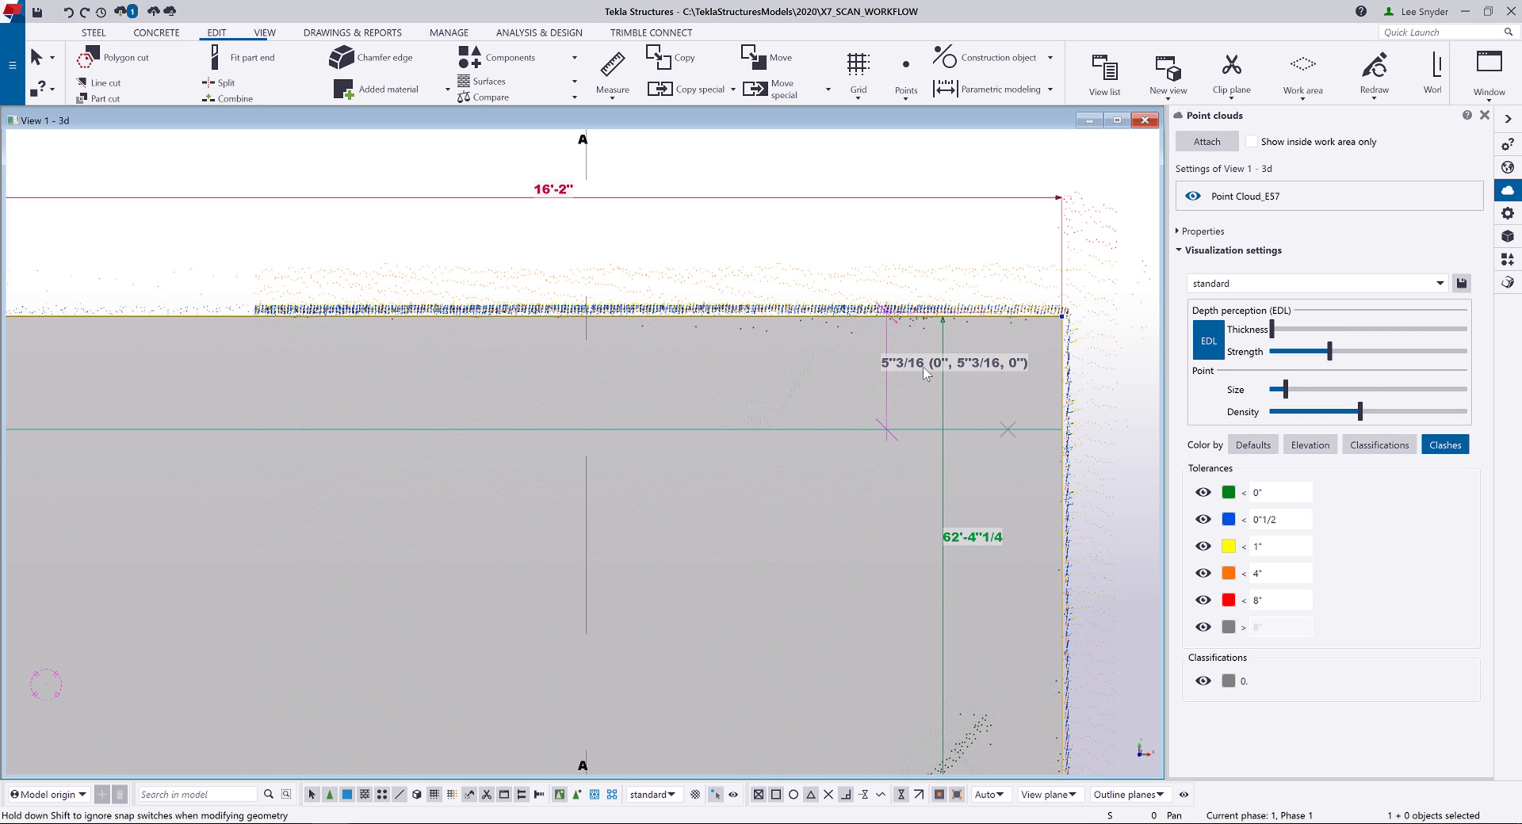
scroll(923, 366, "down", 1)
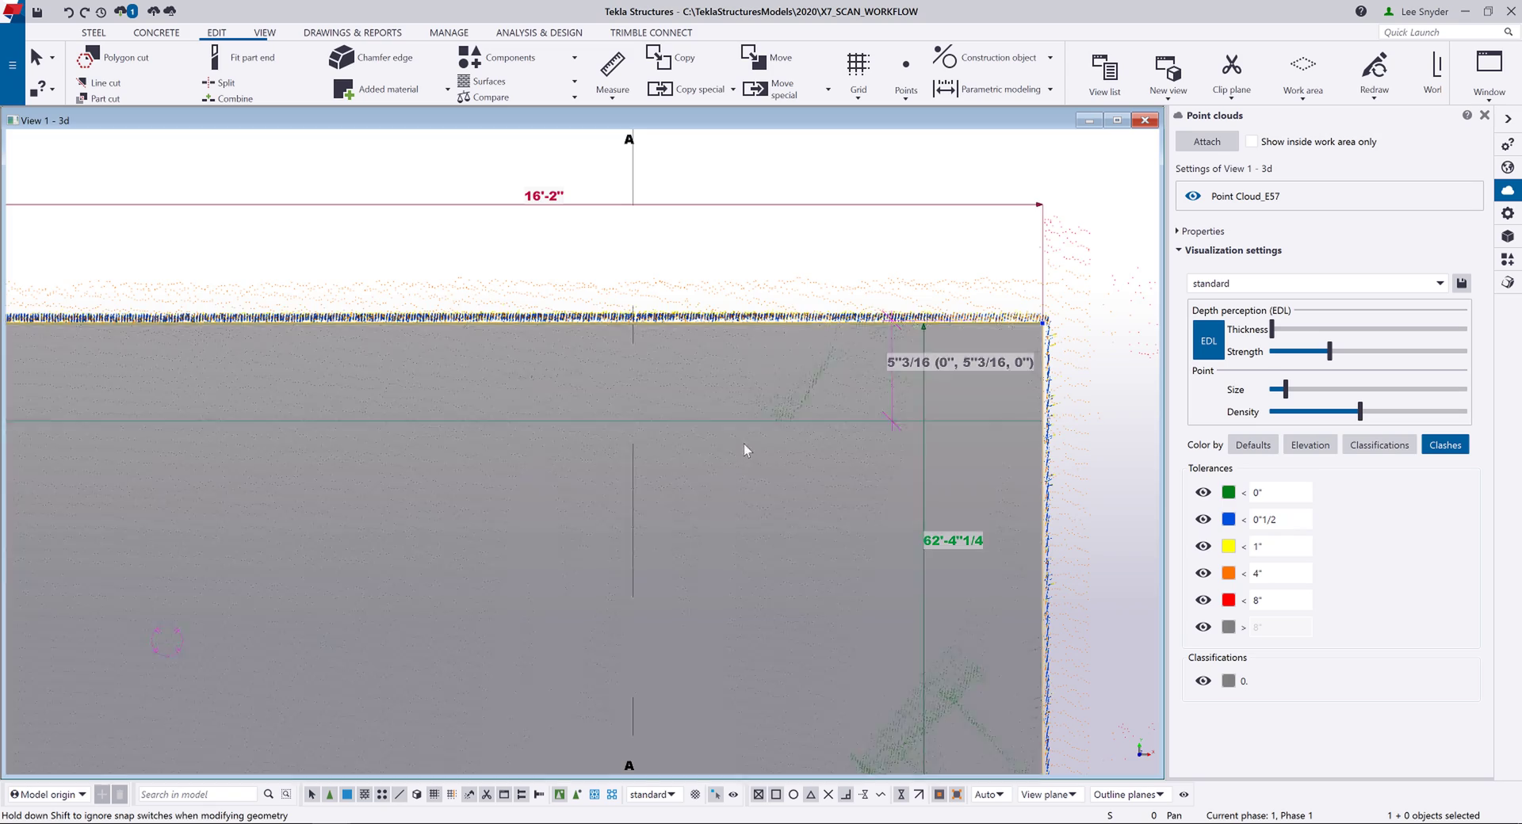
middle_click_drag(743, 444, 895, 390, "ctrl")
scroll(915, 388, "up", 3)
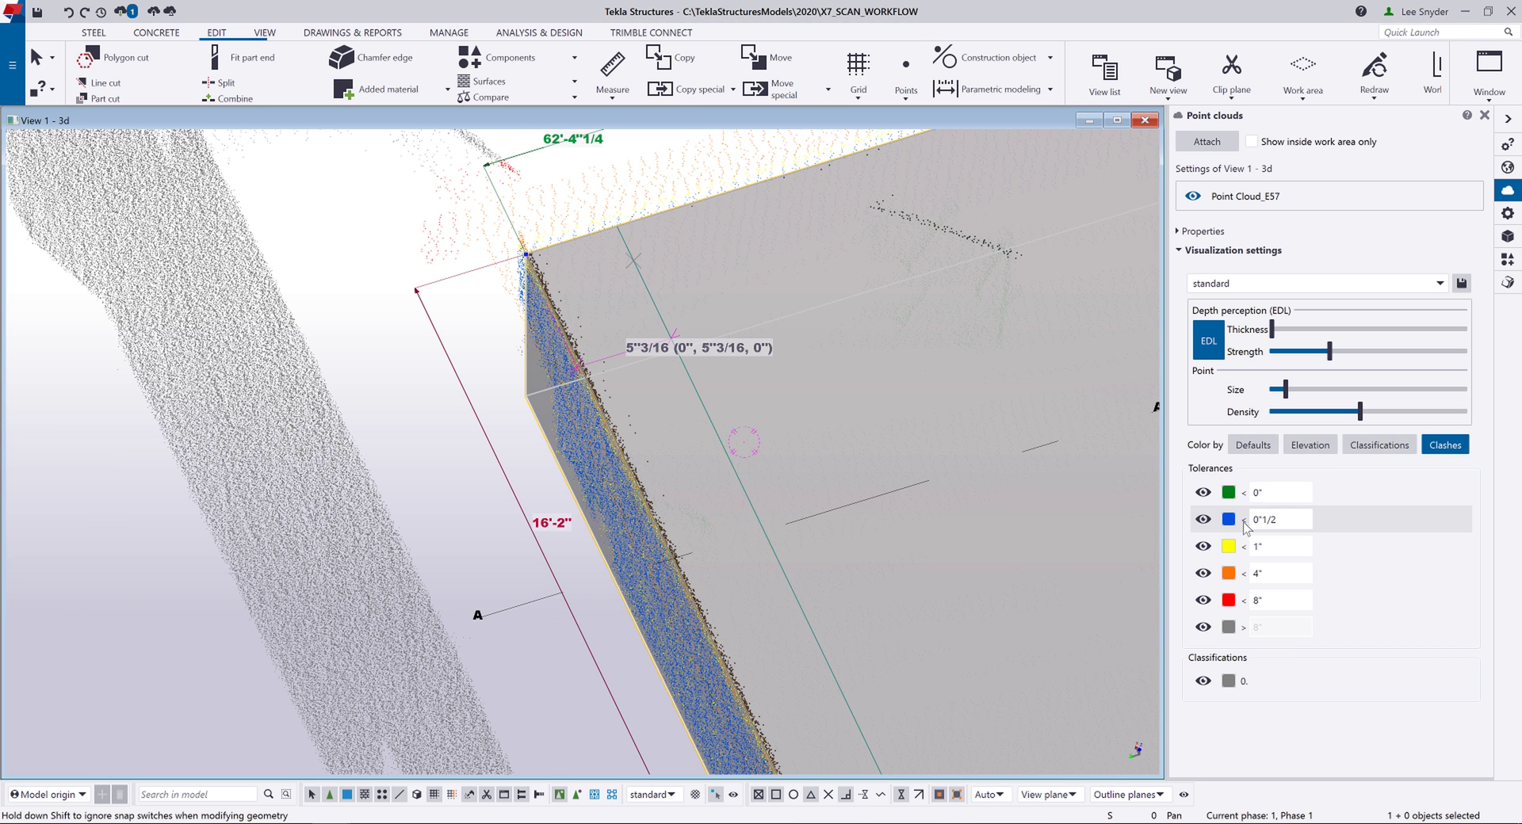
scroll(721, 363, "down", 2)
middle_click_drag(722, 363, 696, 270, "ctrl")
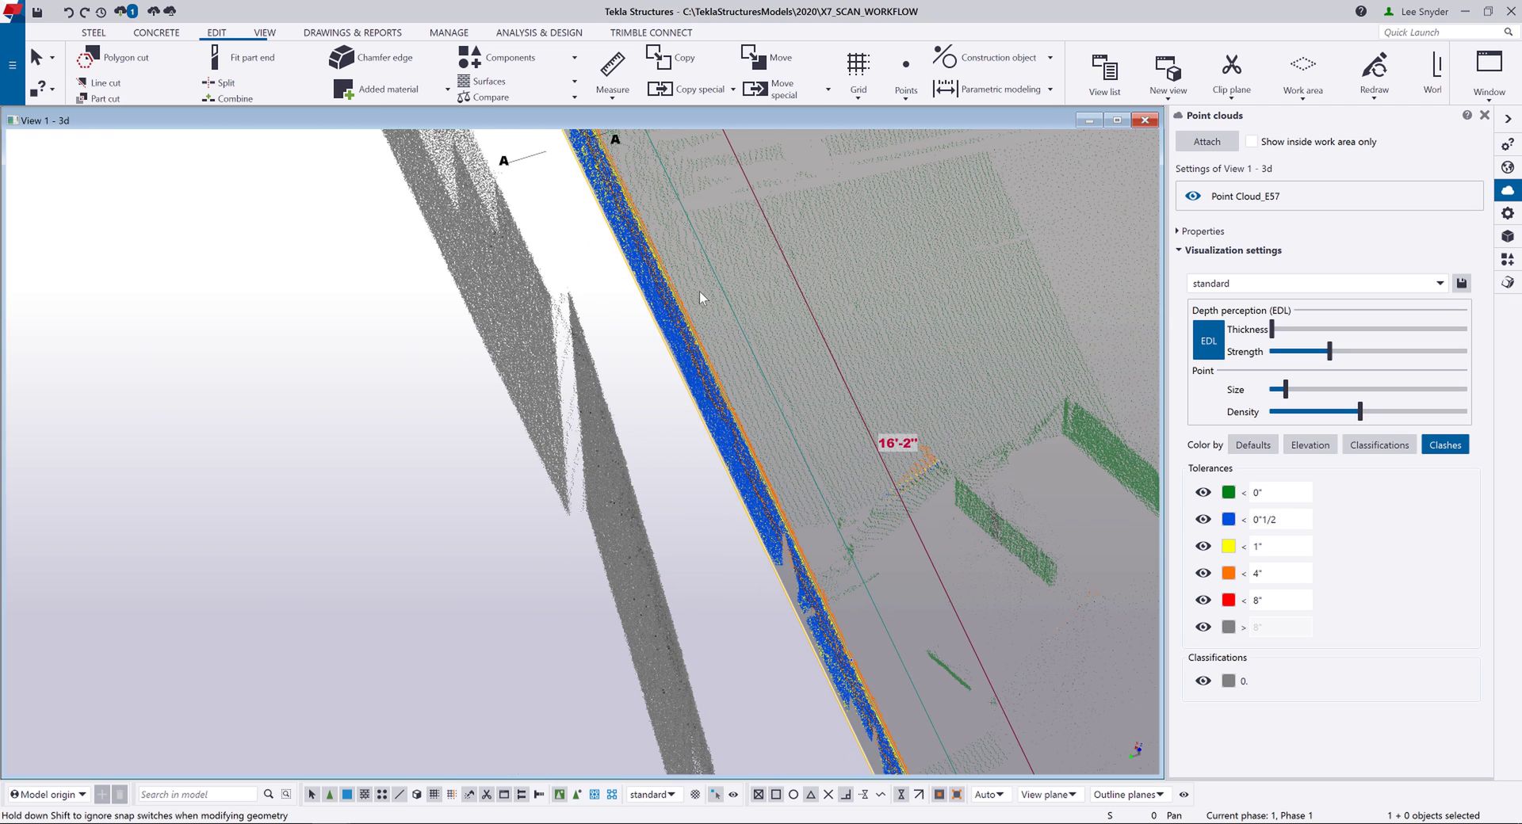
- Switch to the Breakers of Long Beach model window
middle_click_drag(738, 435, 737, 442, "ctrl")
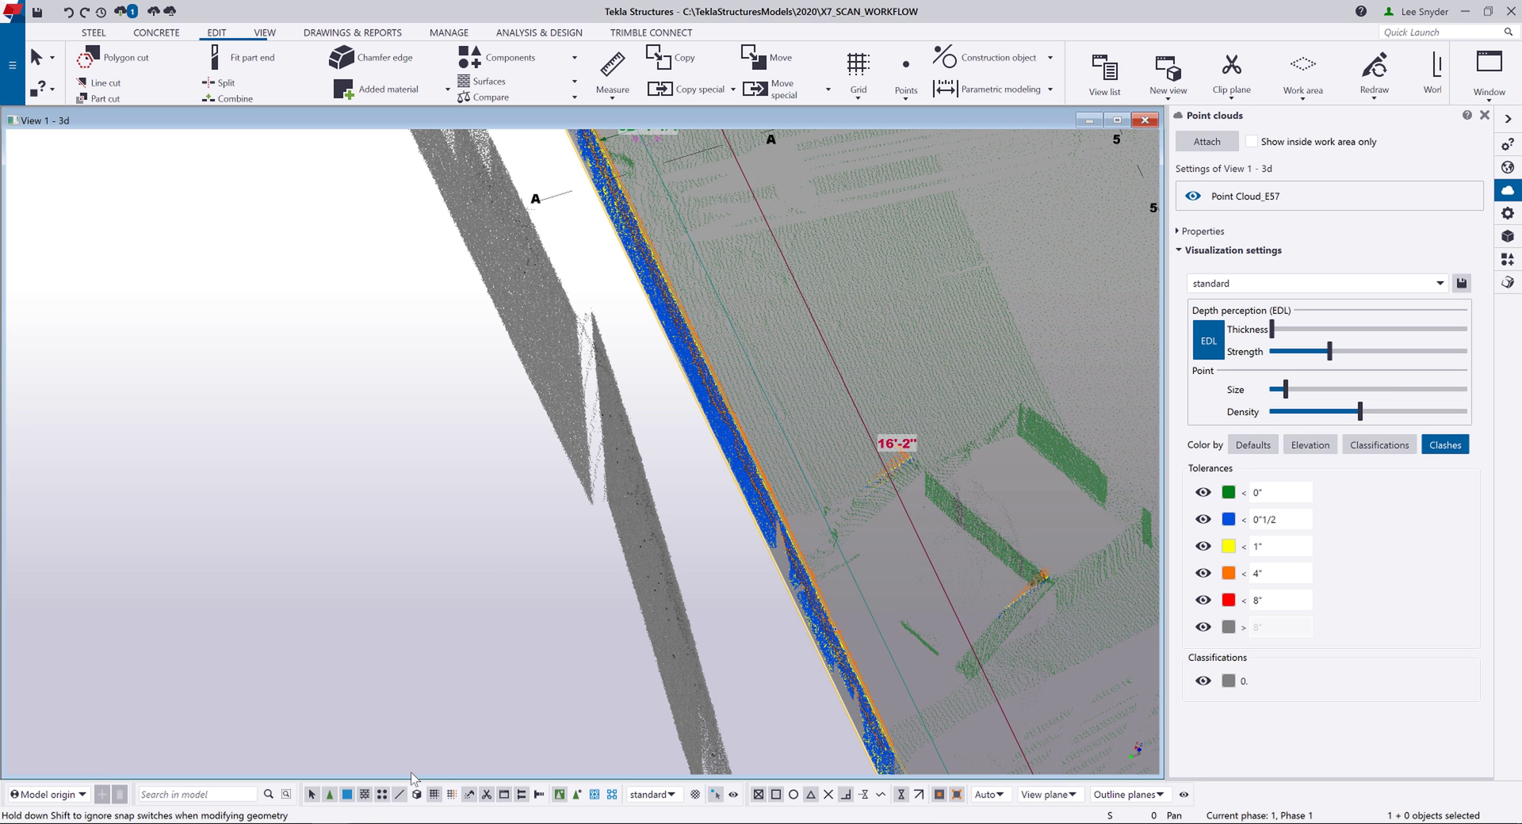
left_click(331, 823)
left_click(246, 765)
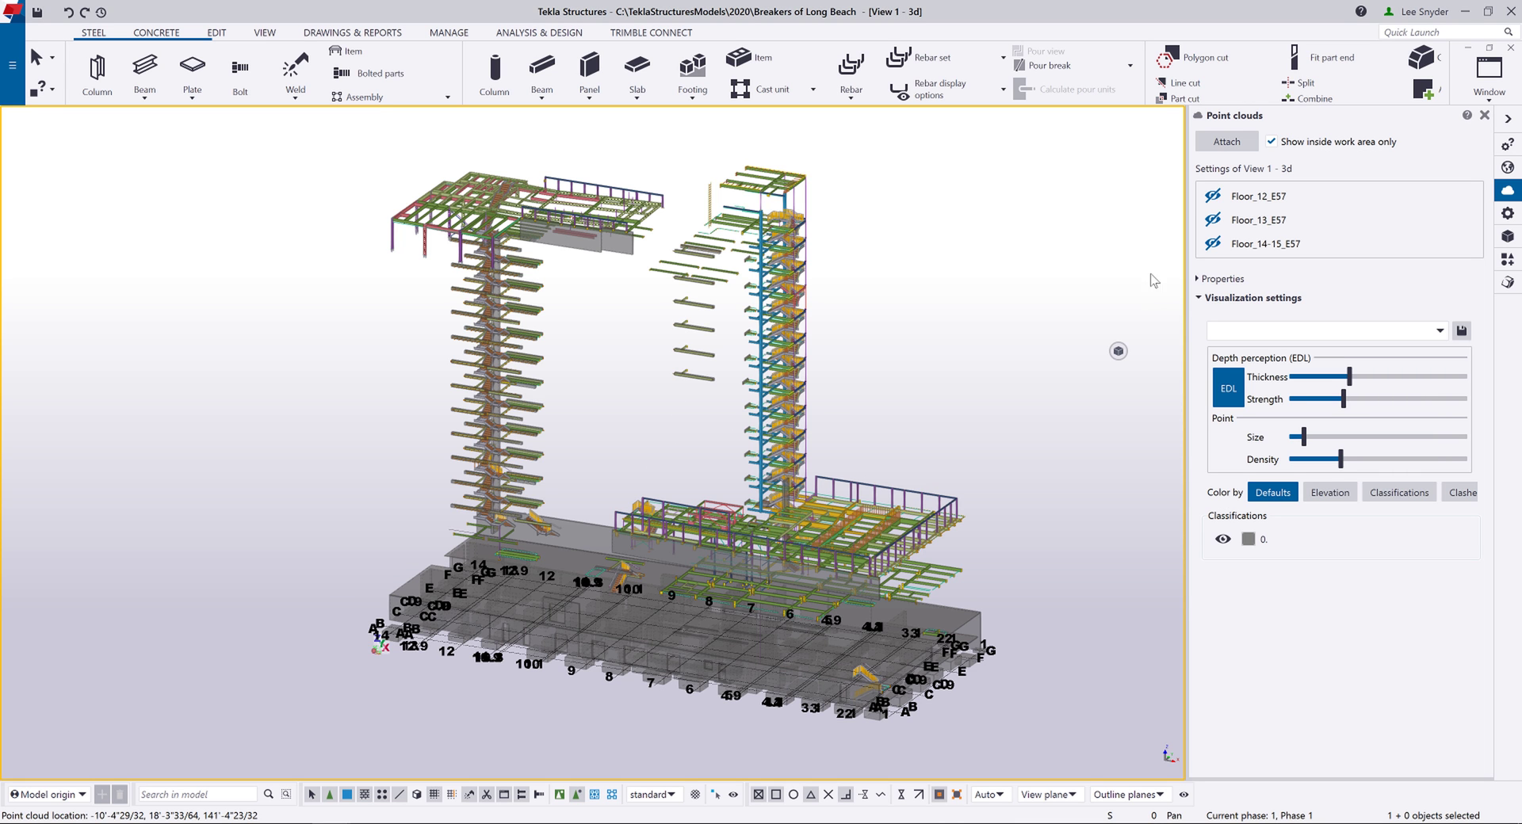
- Show the Floor_12_E57 scan and zoom in toward the stair tower
left_click(1213, 197)
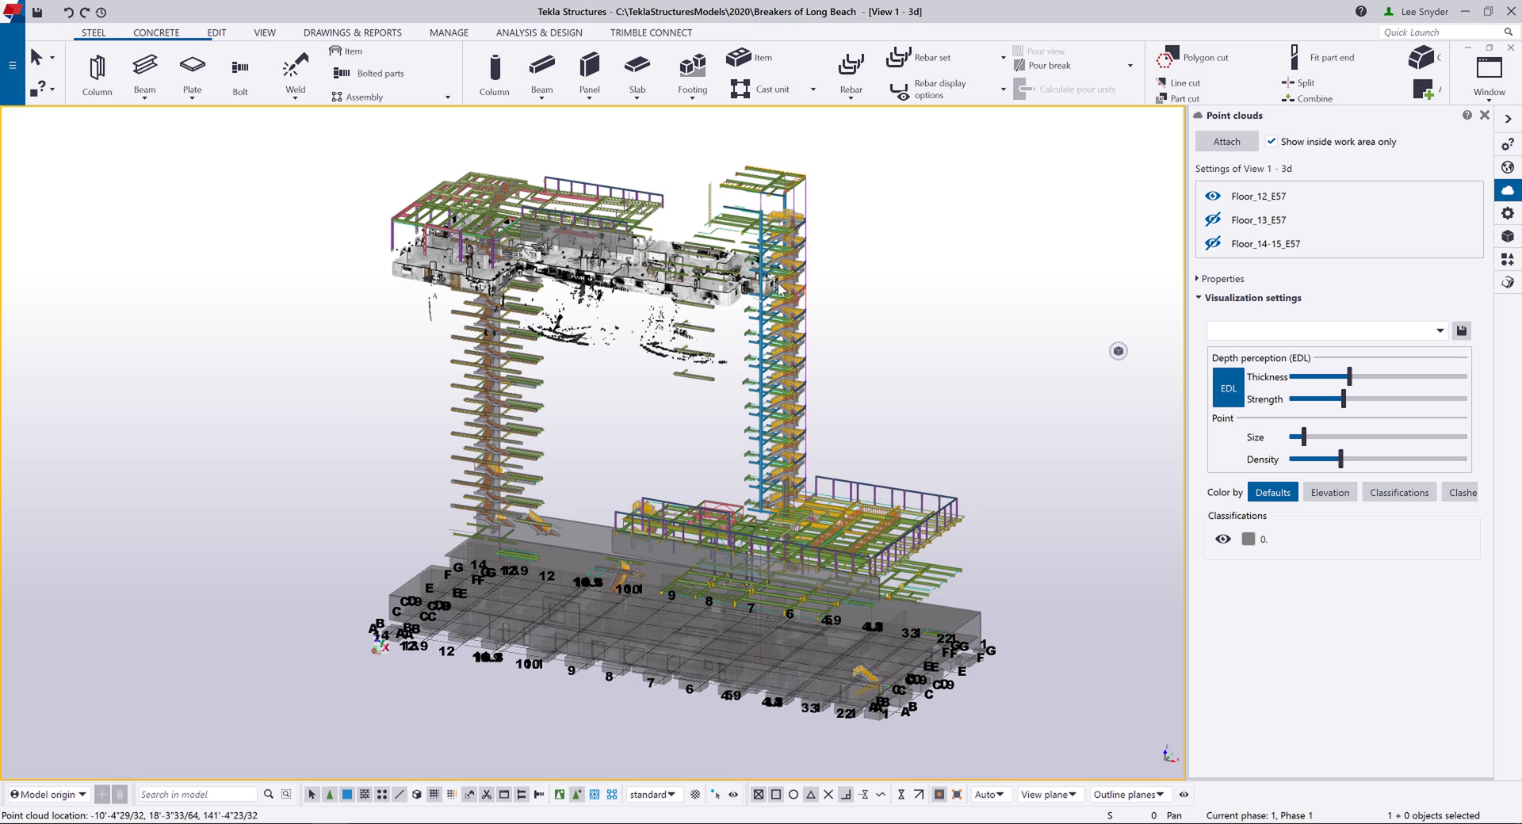
scroll(780, 290, "up", 10)
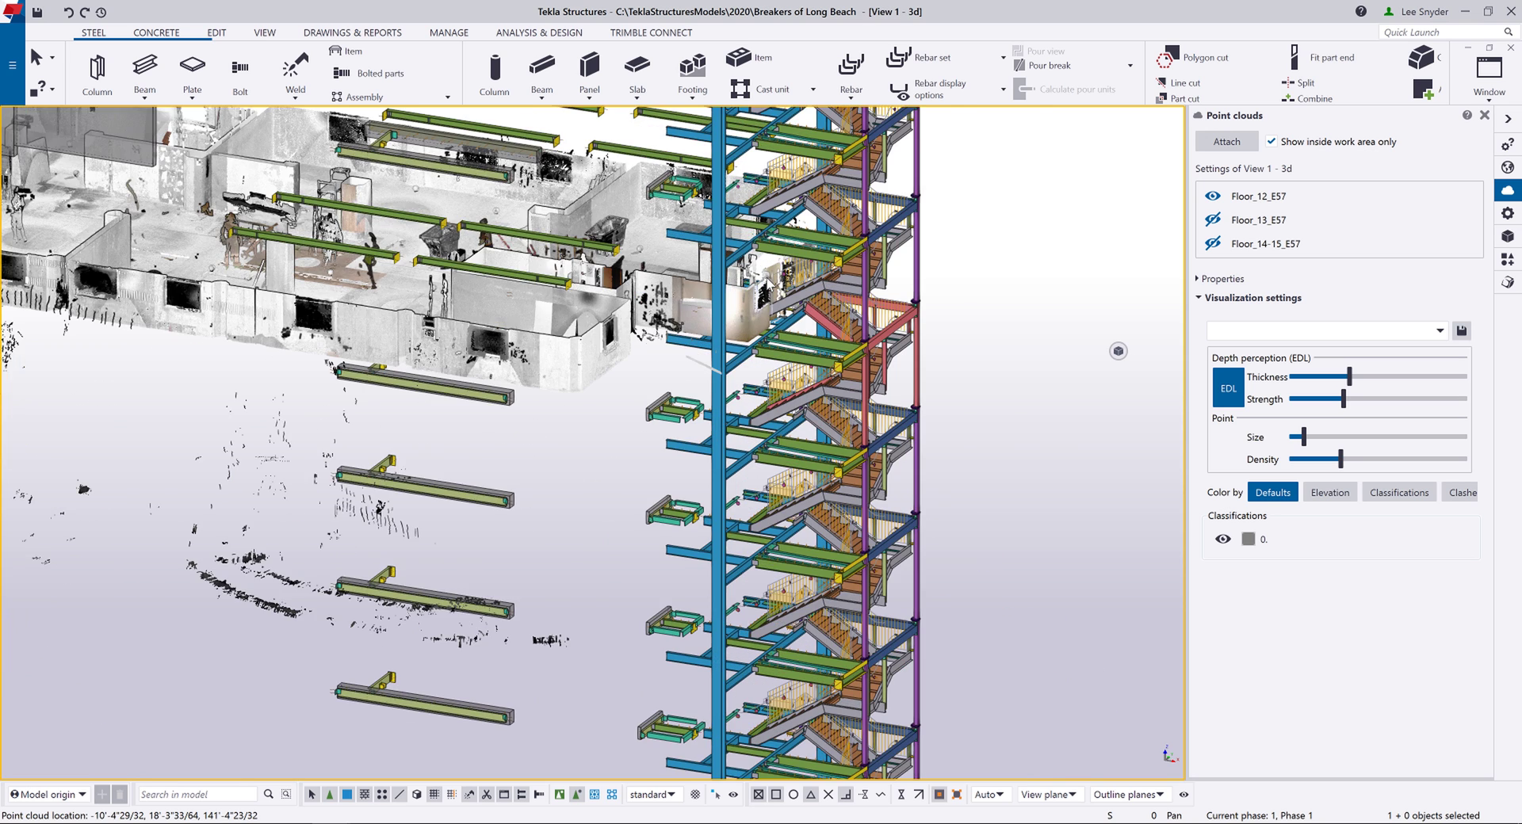
scroll(767, 282, "up", 3)
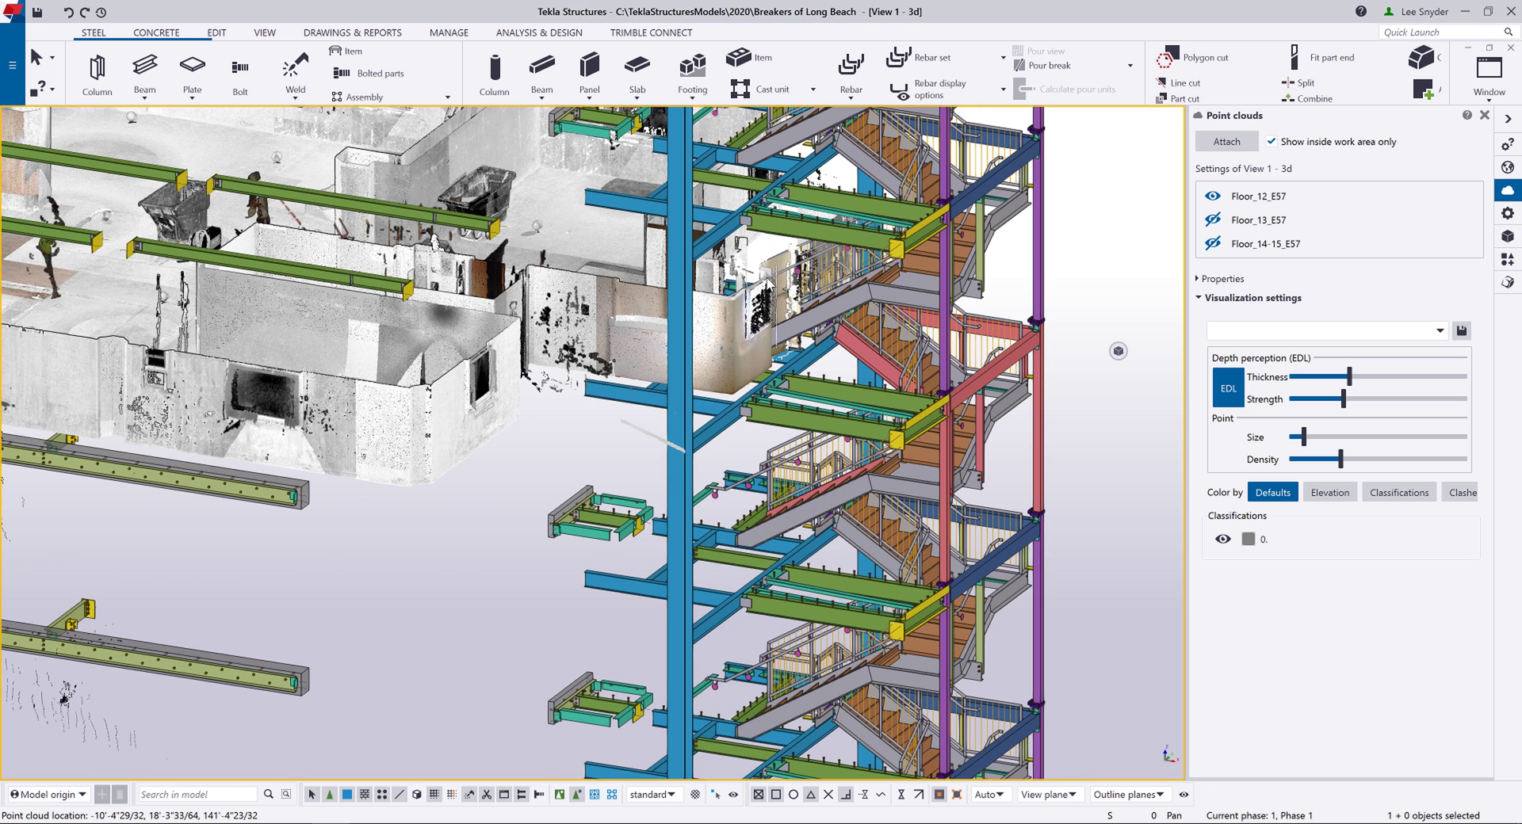
scroll(767, 283, "up", 3)
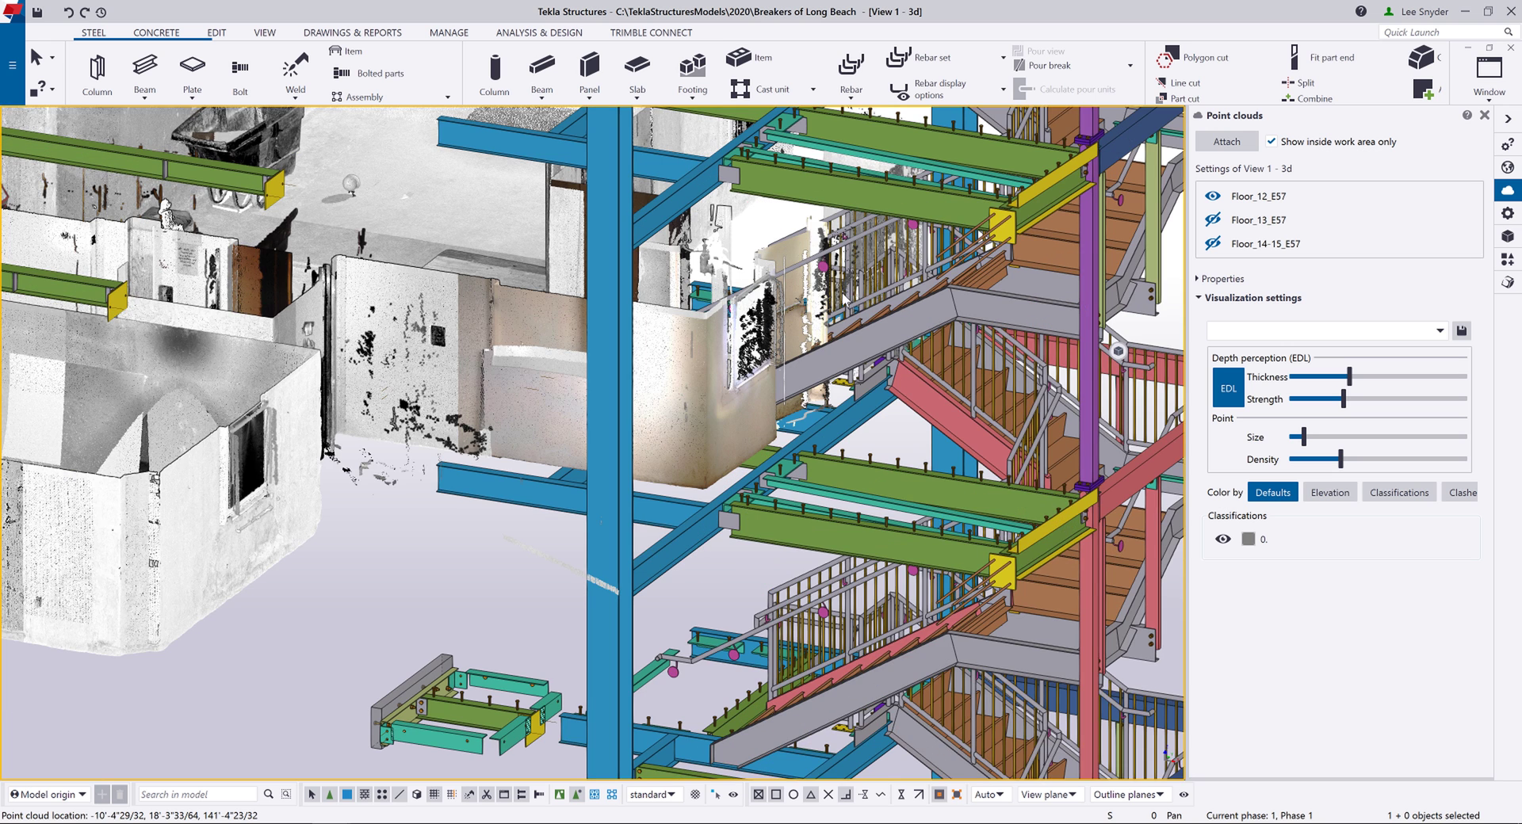
scroll(855, 317, "up", 2)
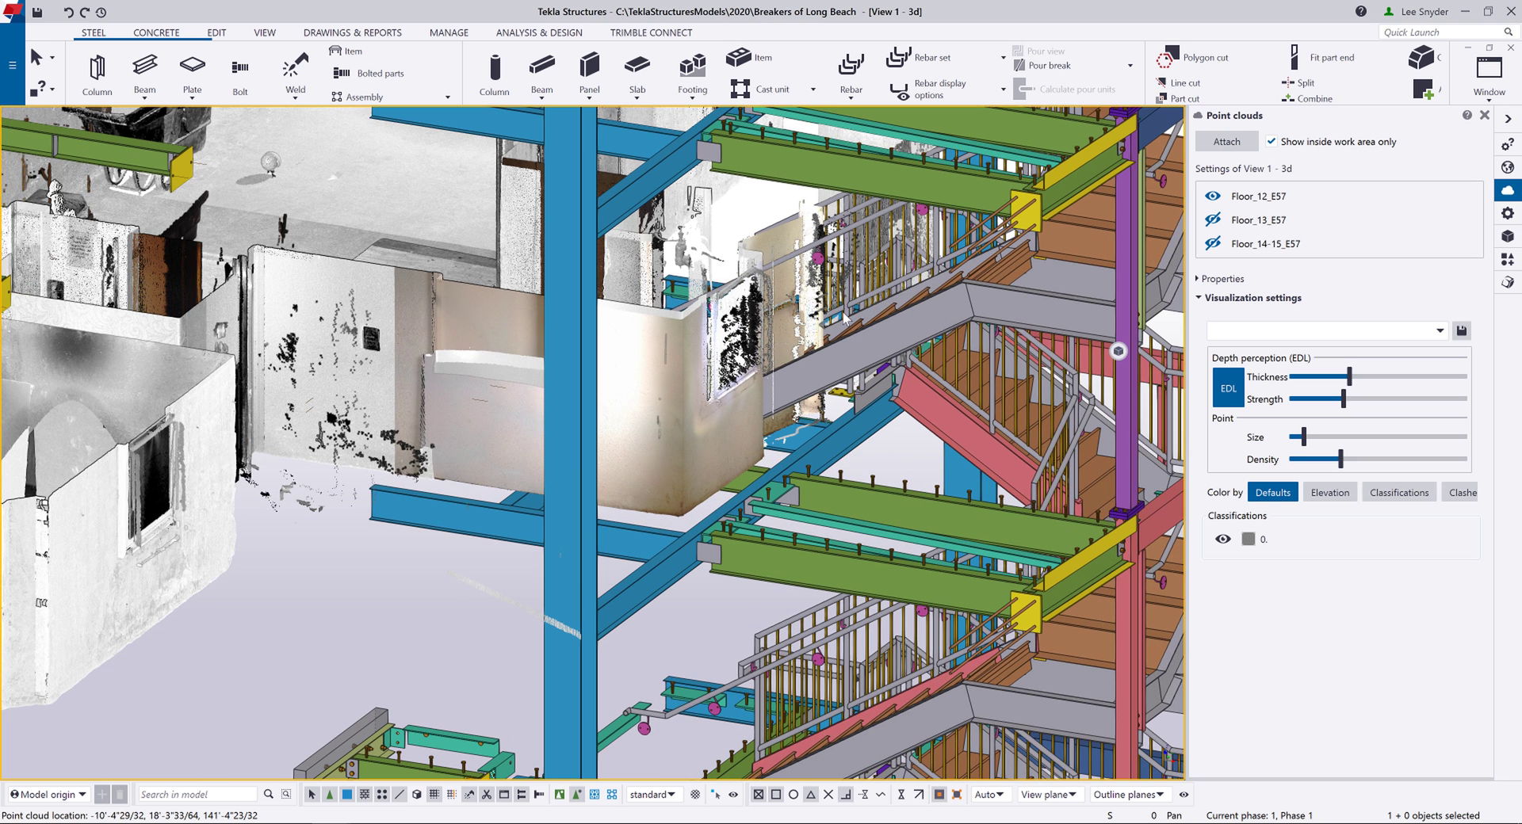
scroll(848, 322, "up", 2)
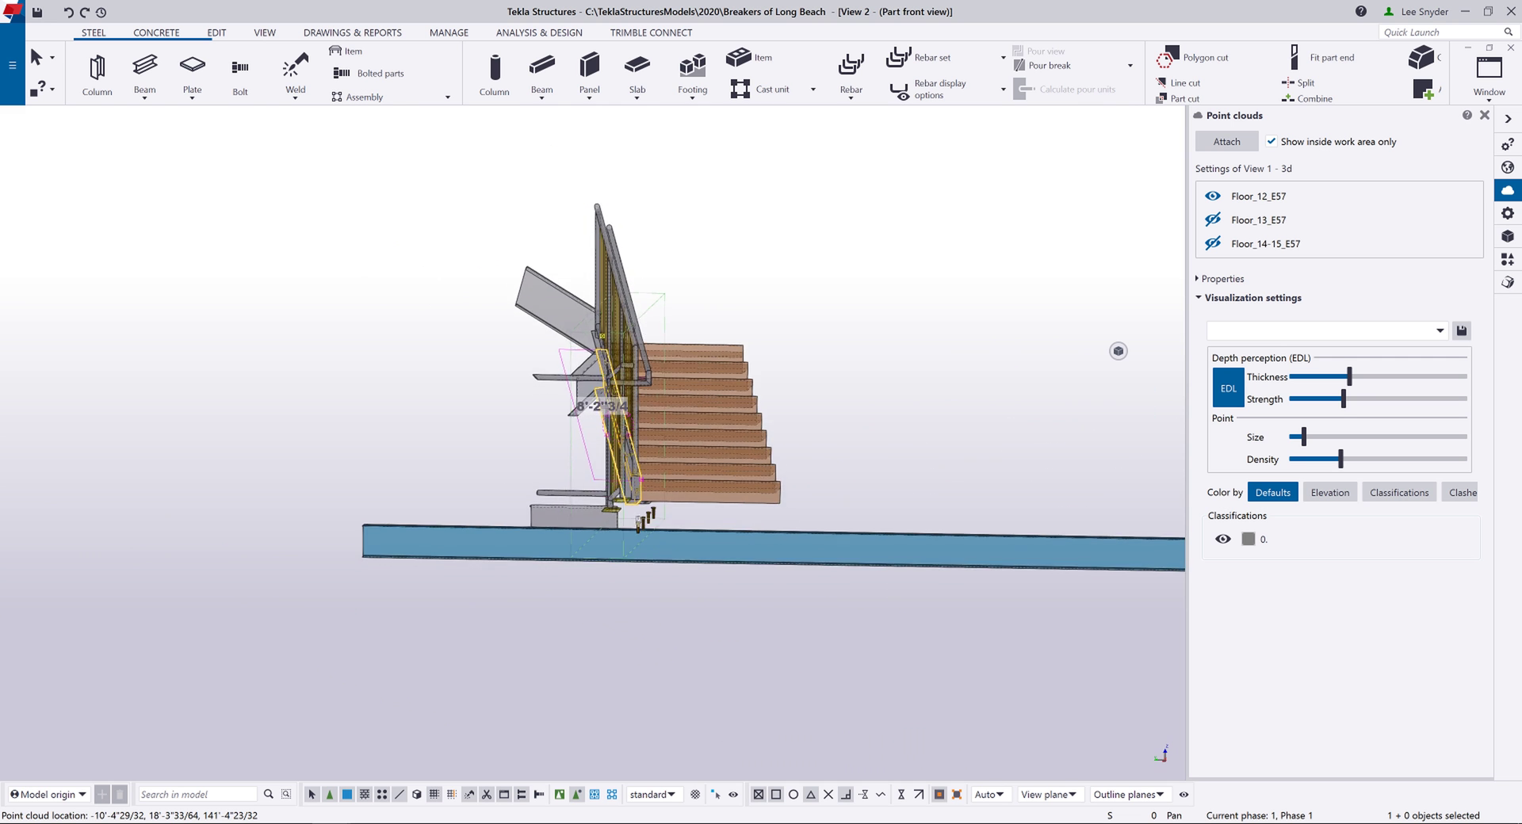
- Activate stair part View 2 and display Floor_12_E57 around the base plates
scroll(766, 555, "up", 5)
scroll(768, 527, "up", 2)
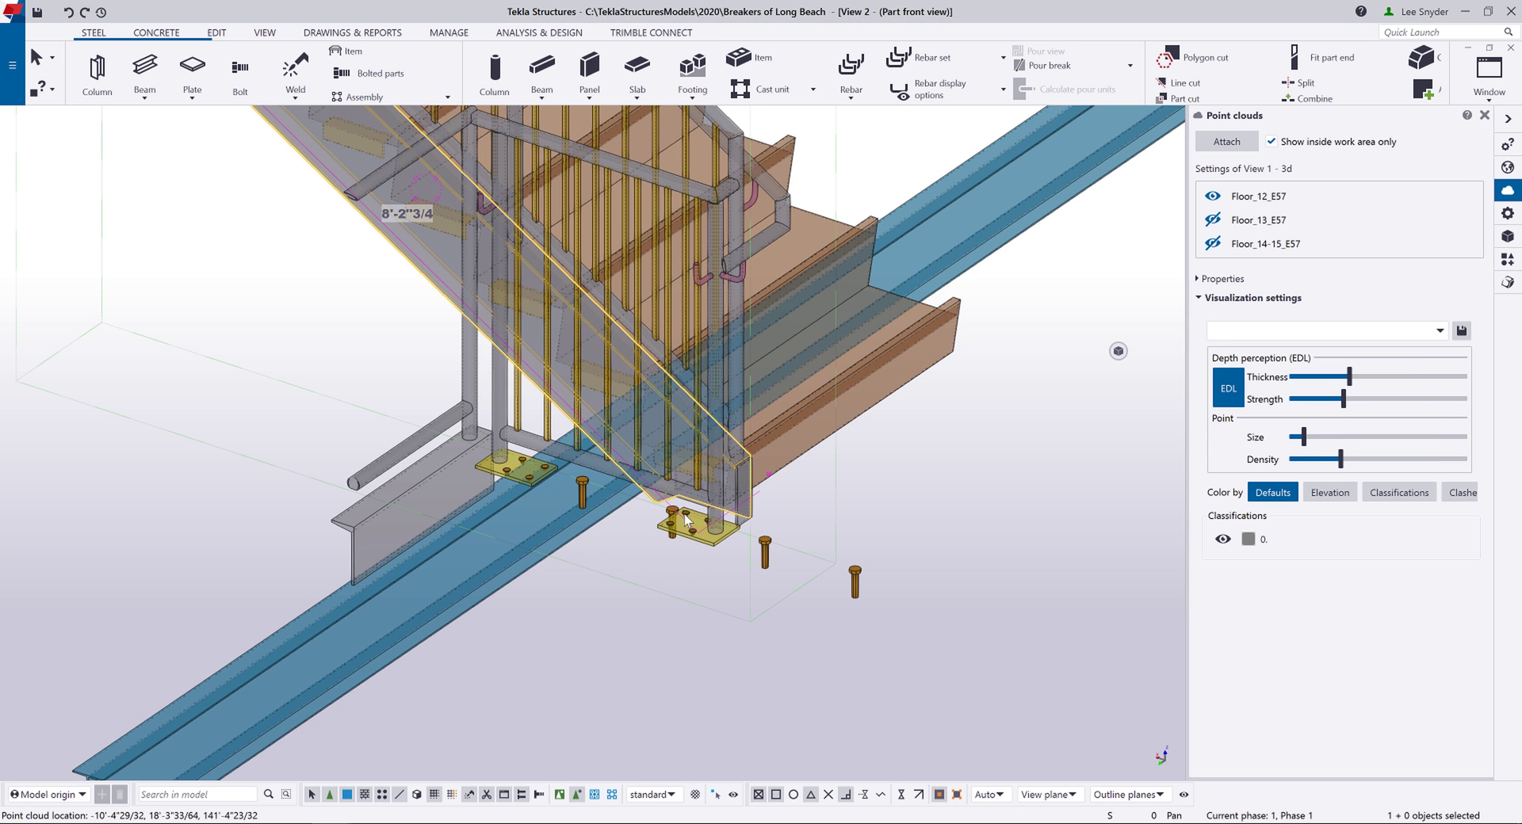
left_click(881, 459)
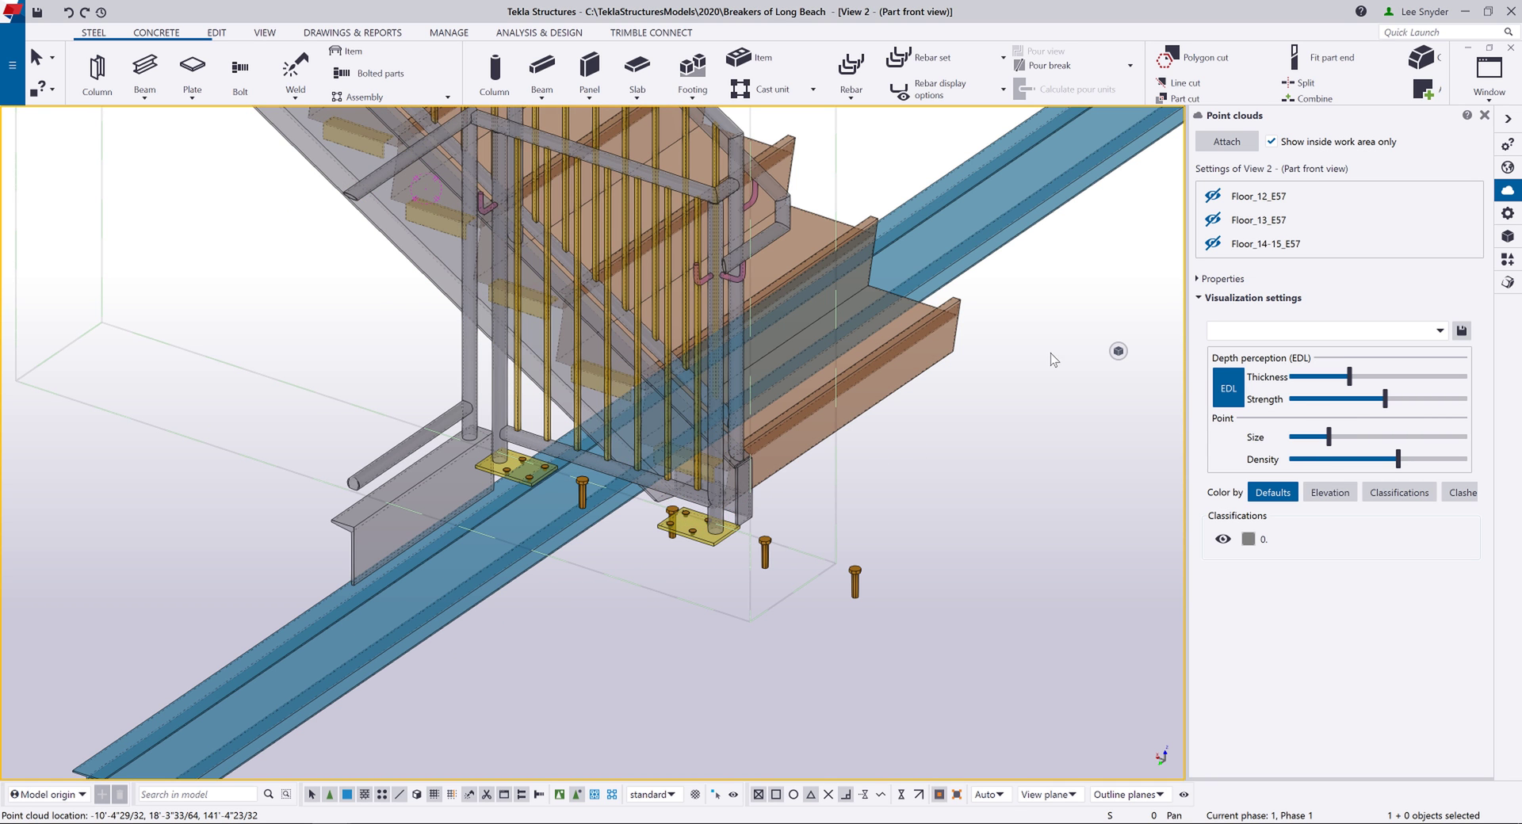
left_click(1212, 196)
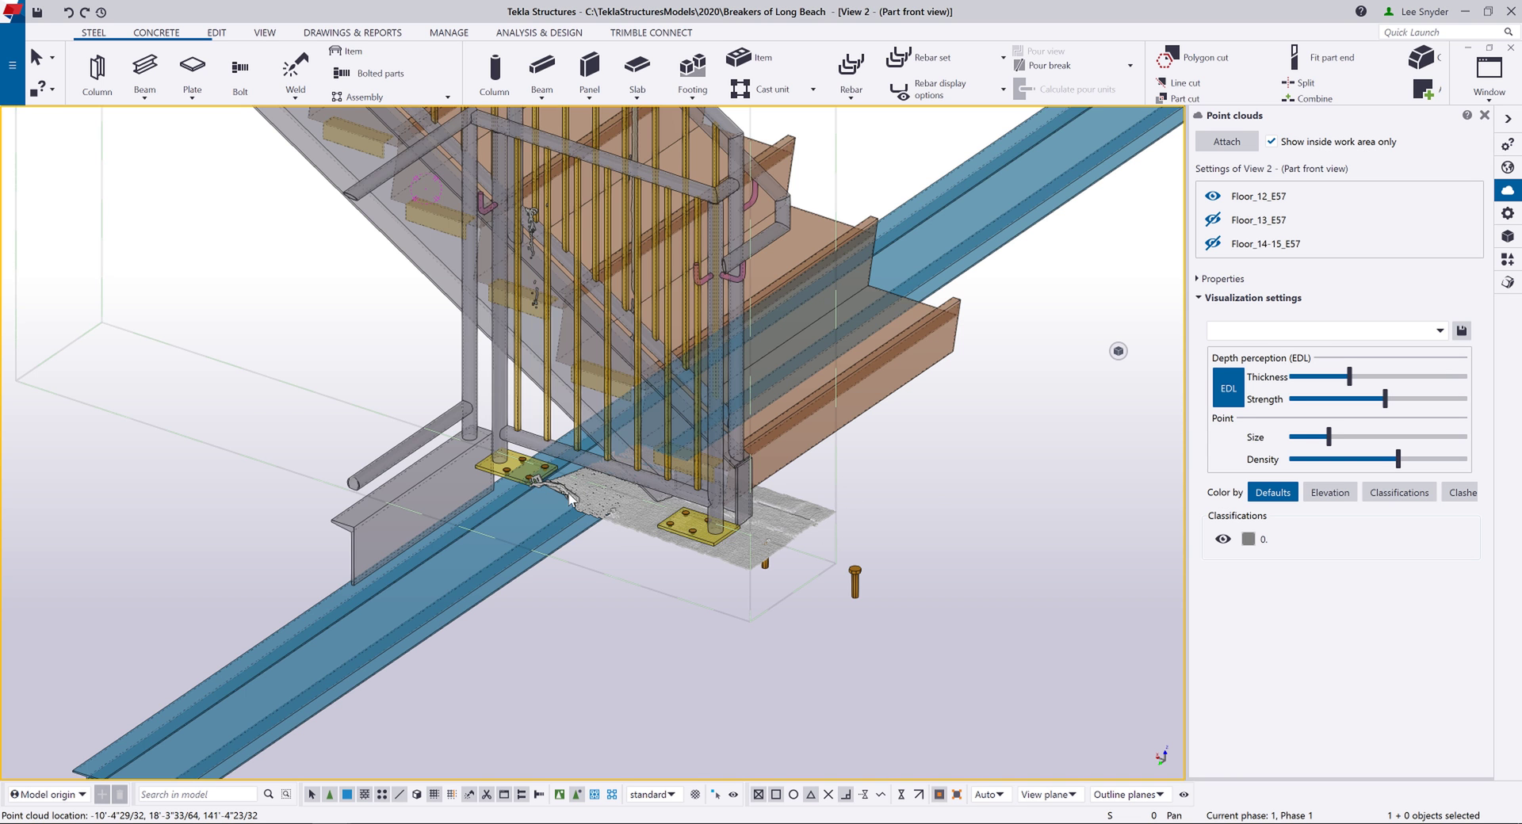
scroll(610, 520, "down", 3)
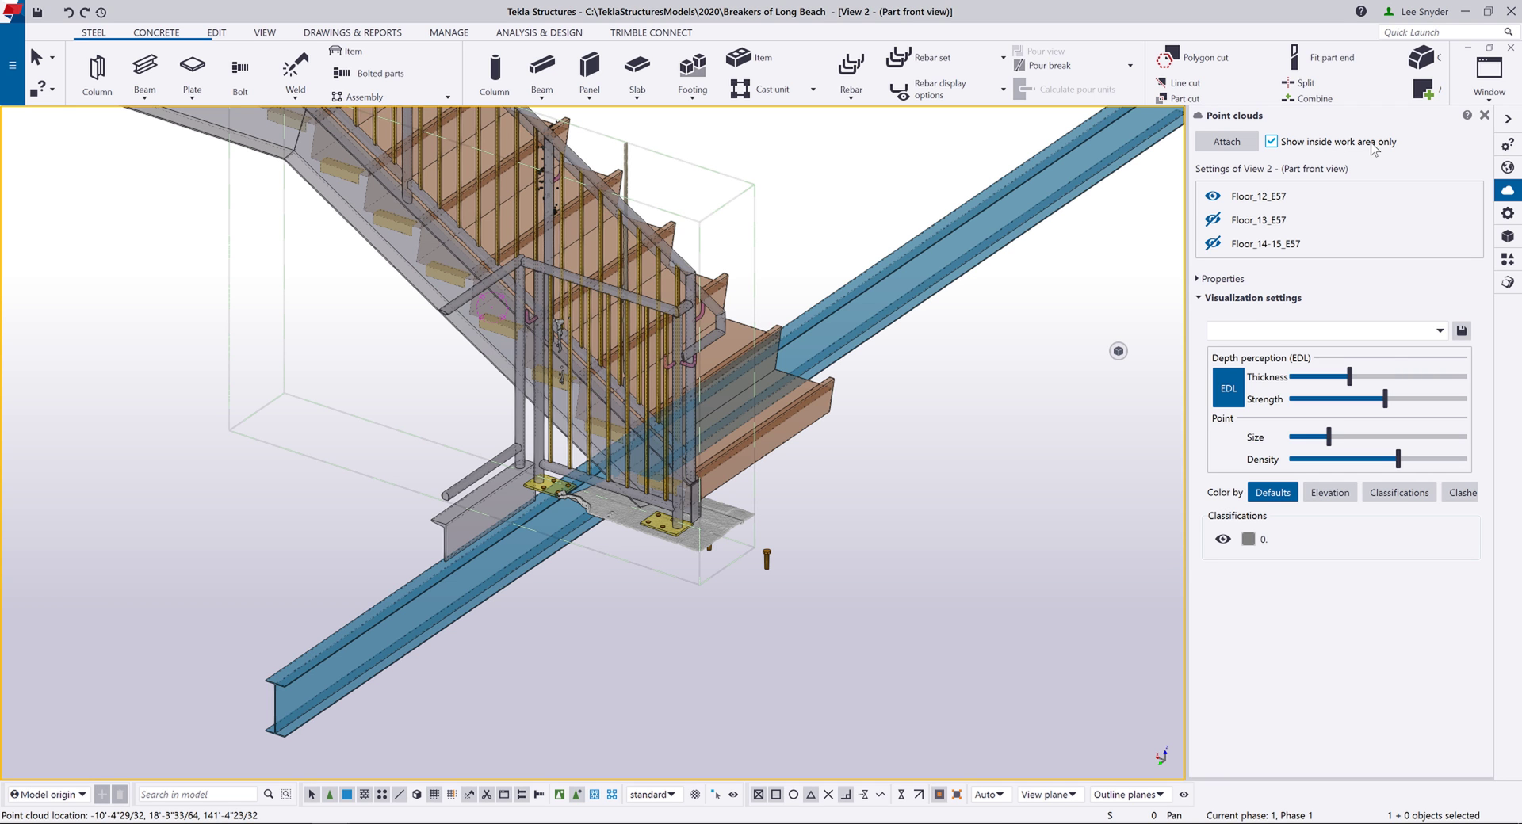
left_click(1212, 197)
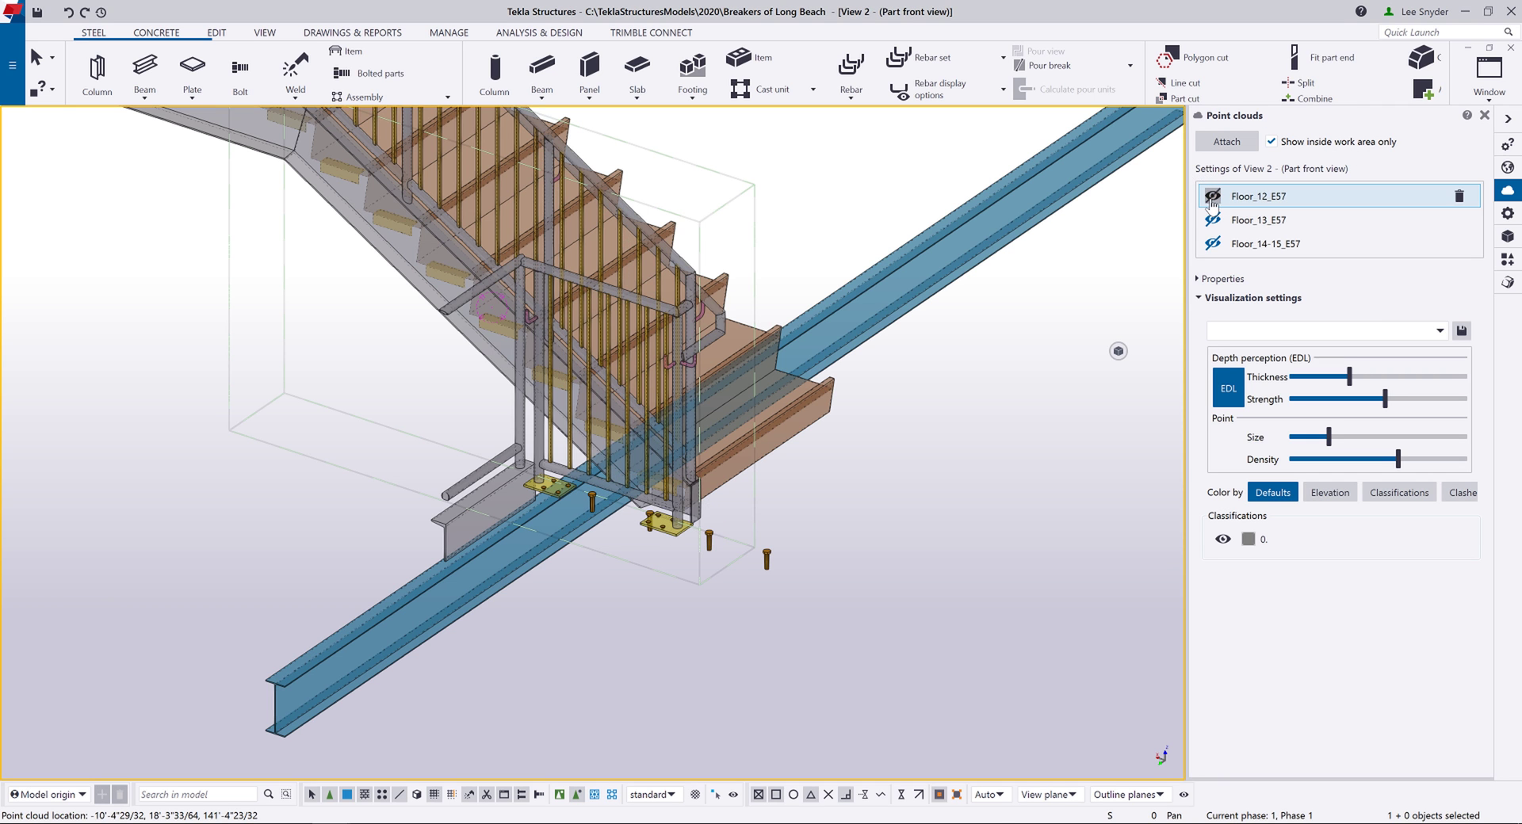
left_click(1271, 141)
left_click(1211, 198)
left_click(1211, 198)
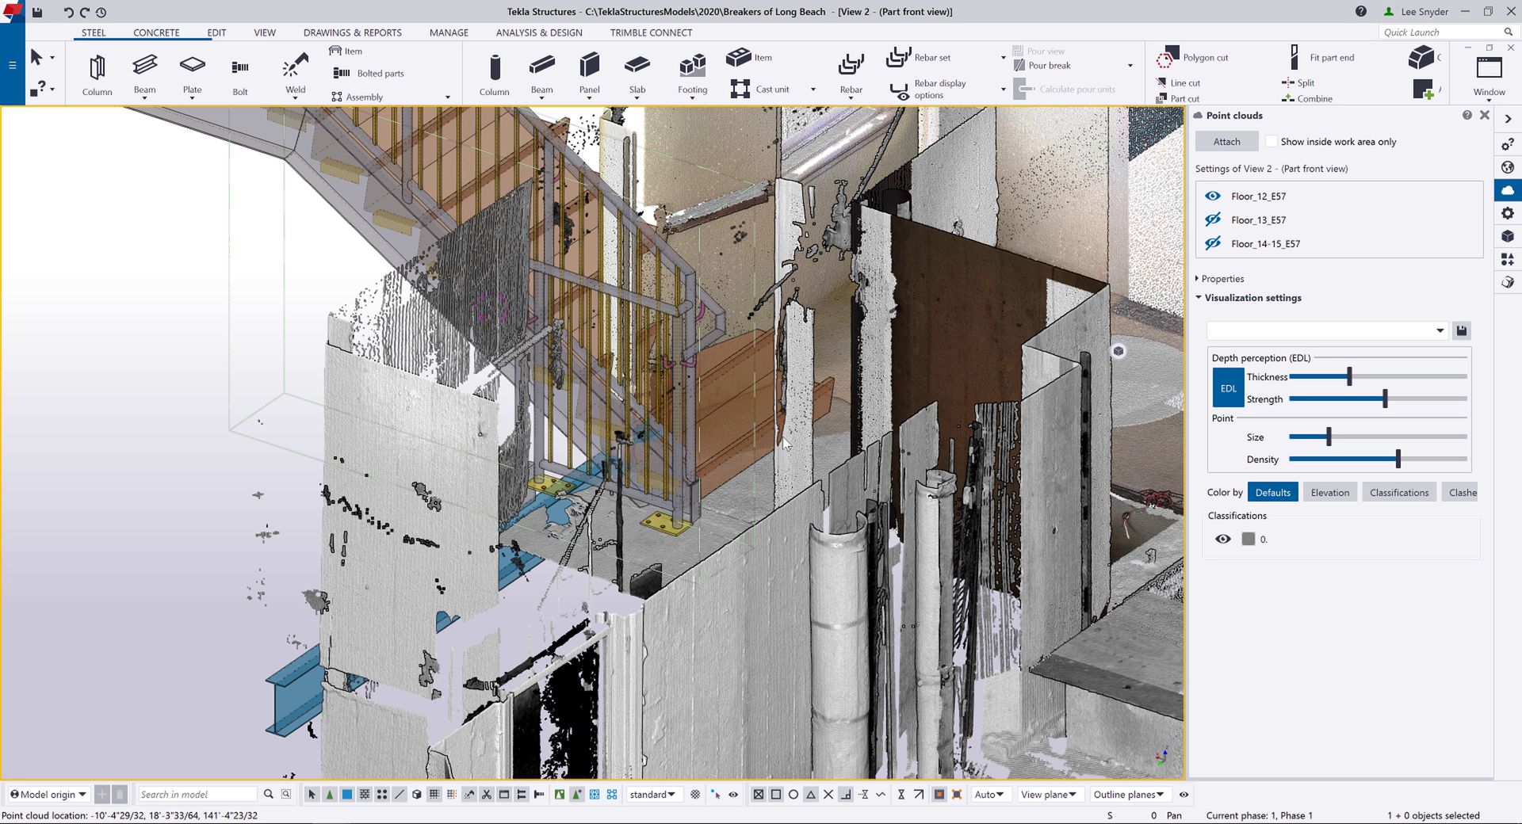
scroll(782, 436, "down", 5)
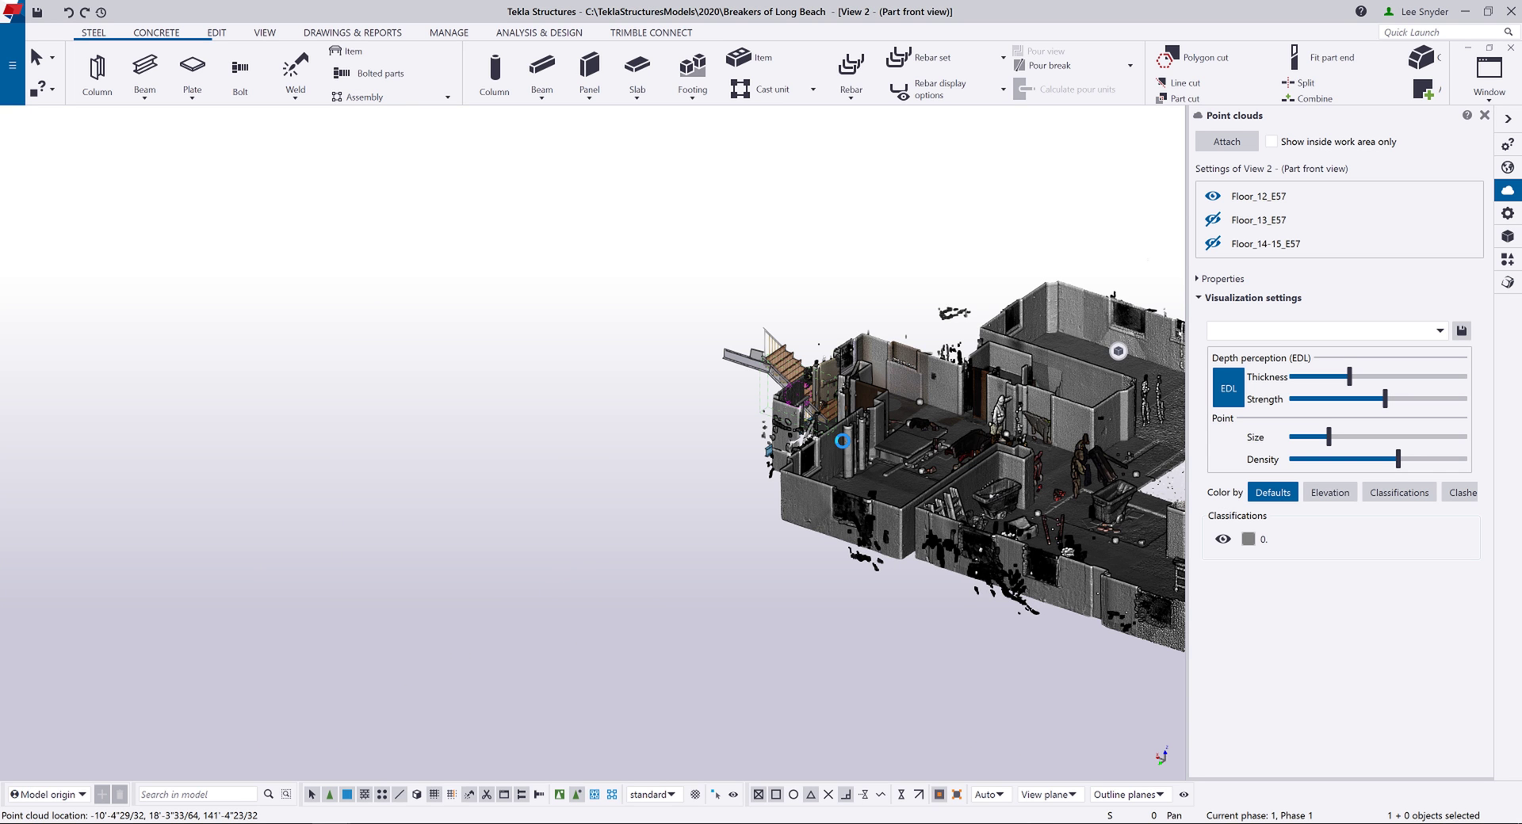
left_click(1212, 197)
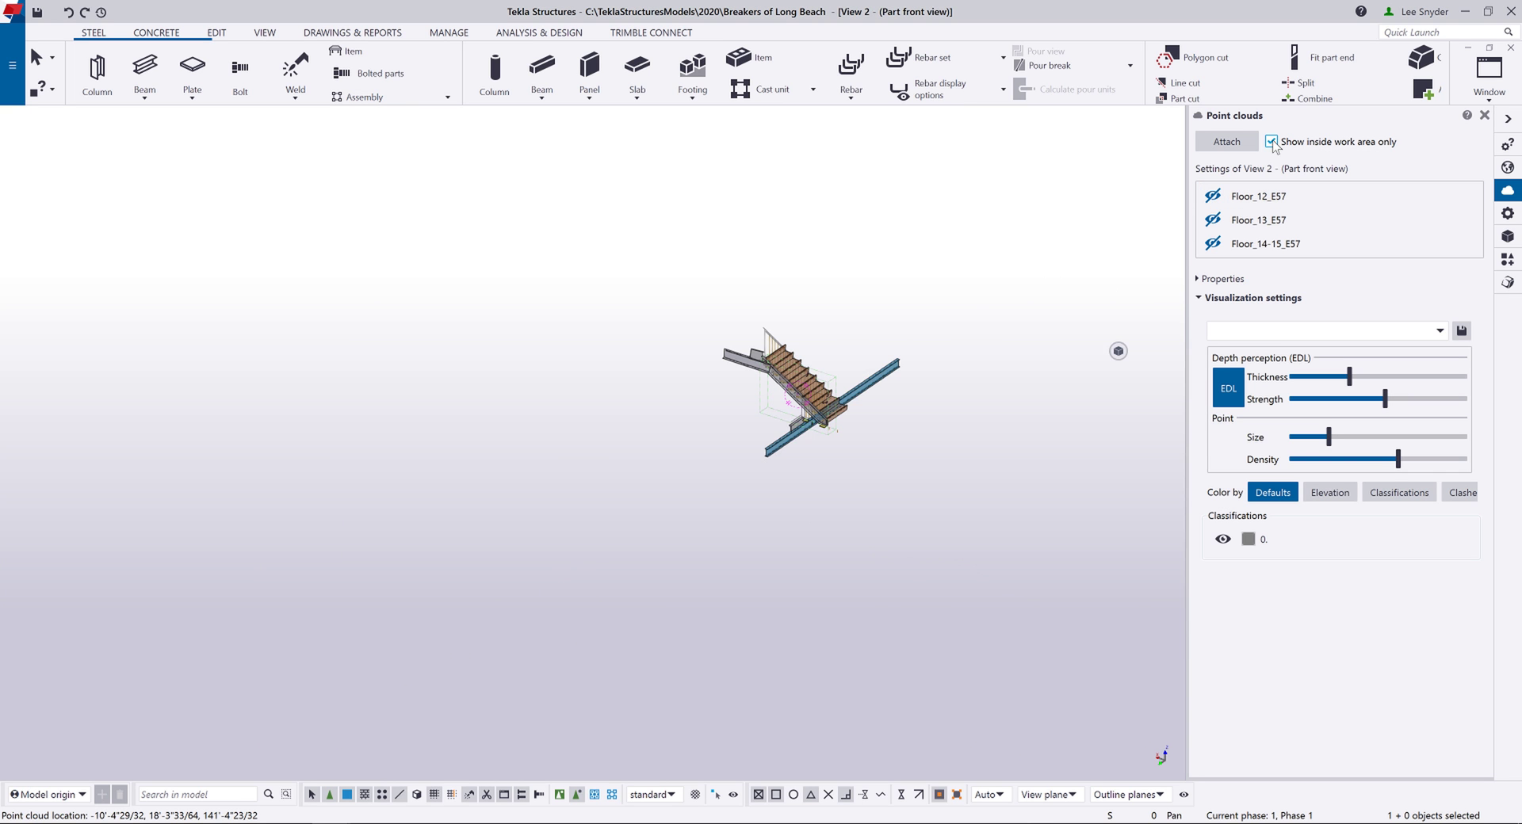
left_click(1212, 196)
scroll(881, 408, "up", 10)
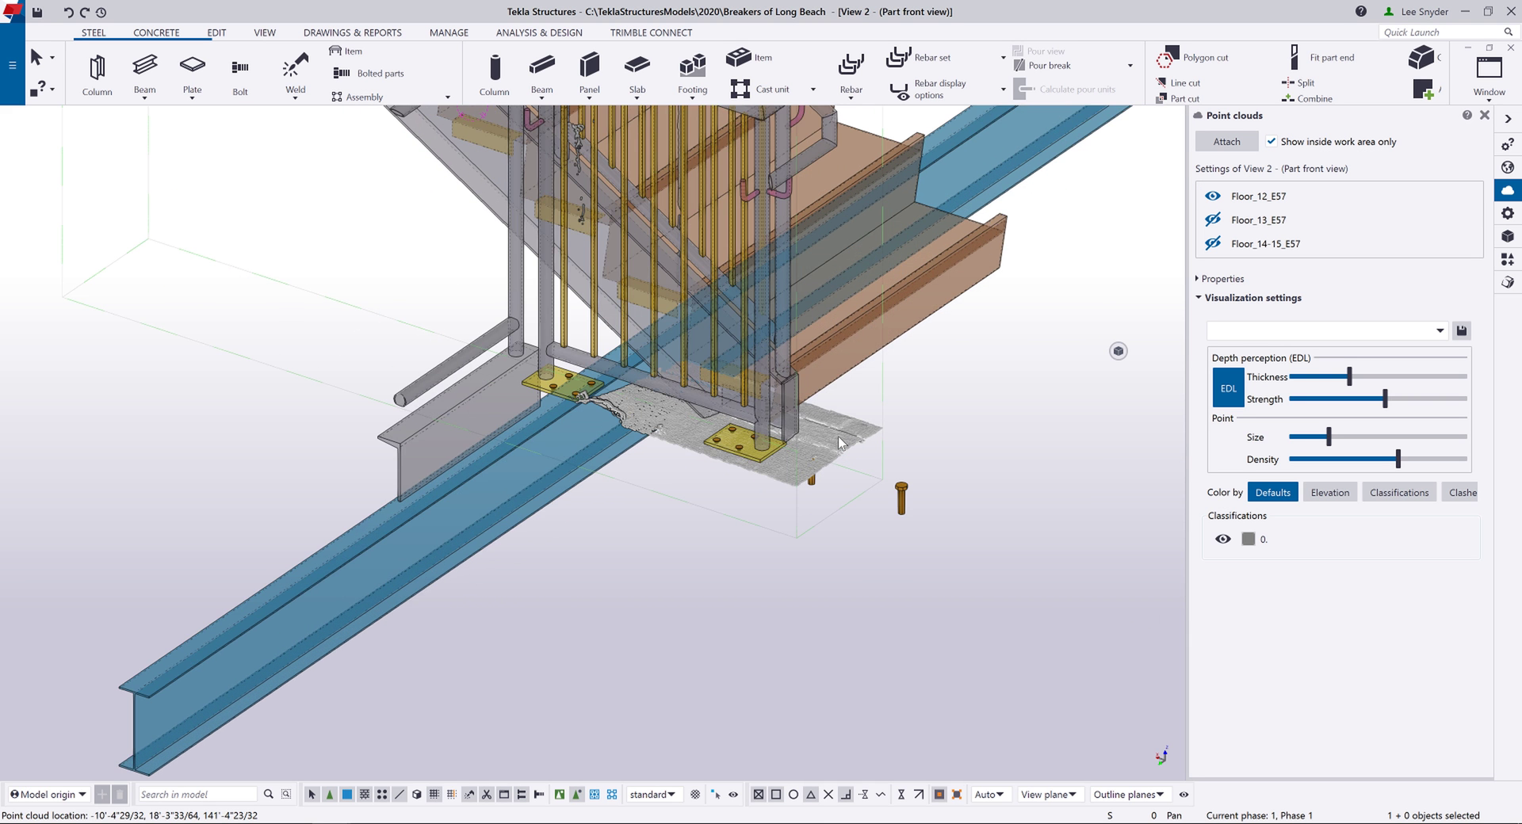
scroll(840, 442, "down", 5)
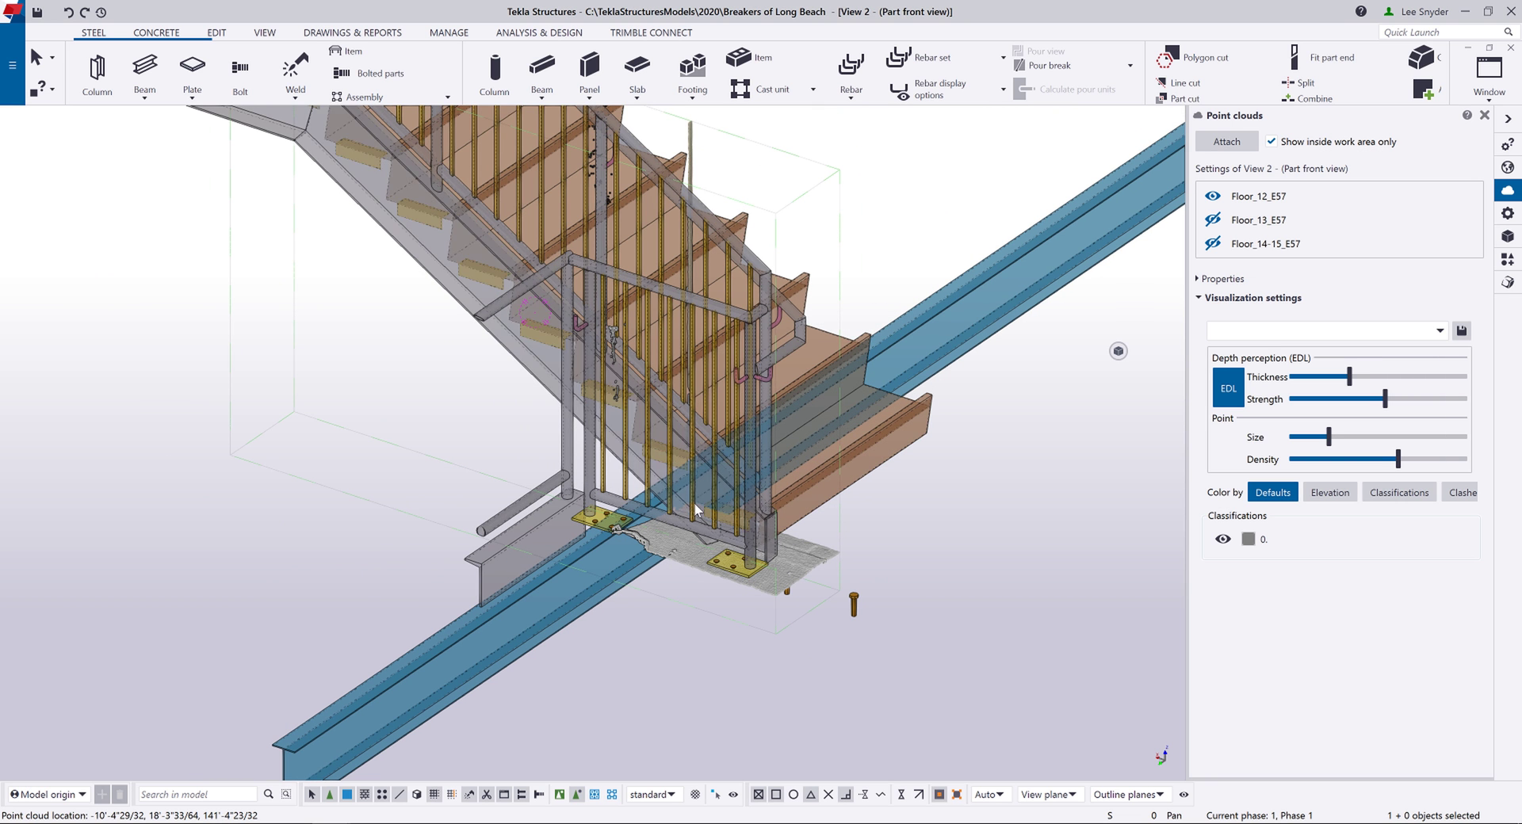
- Select the stair stringer, colour Floor_12_E57 by clashes, and centre on the base-plate deviations
left_click(514, 363)
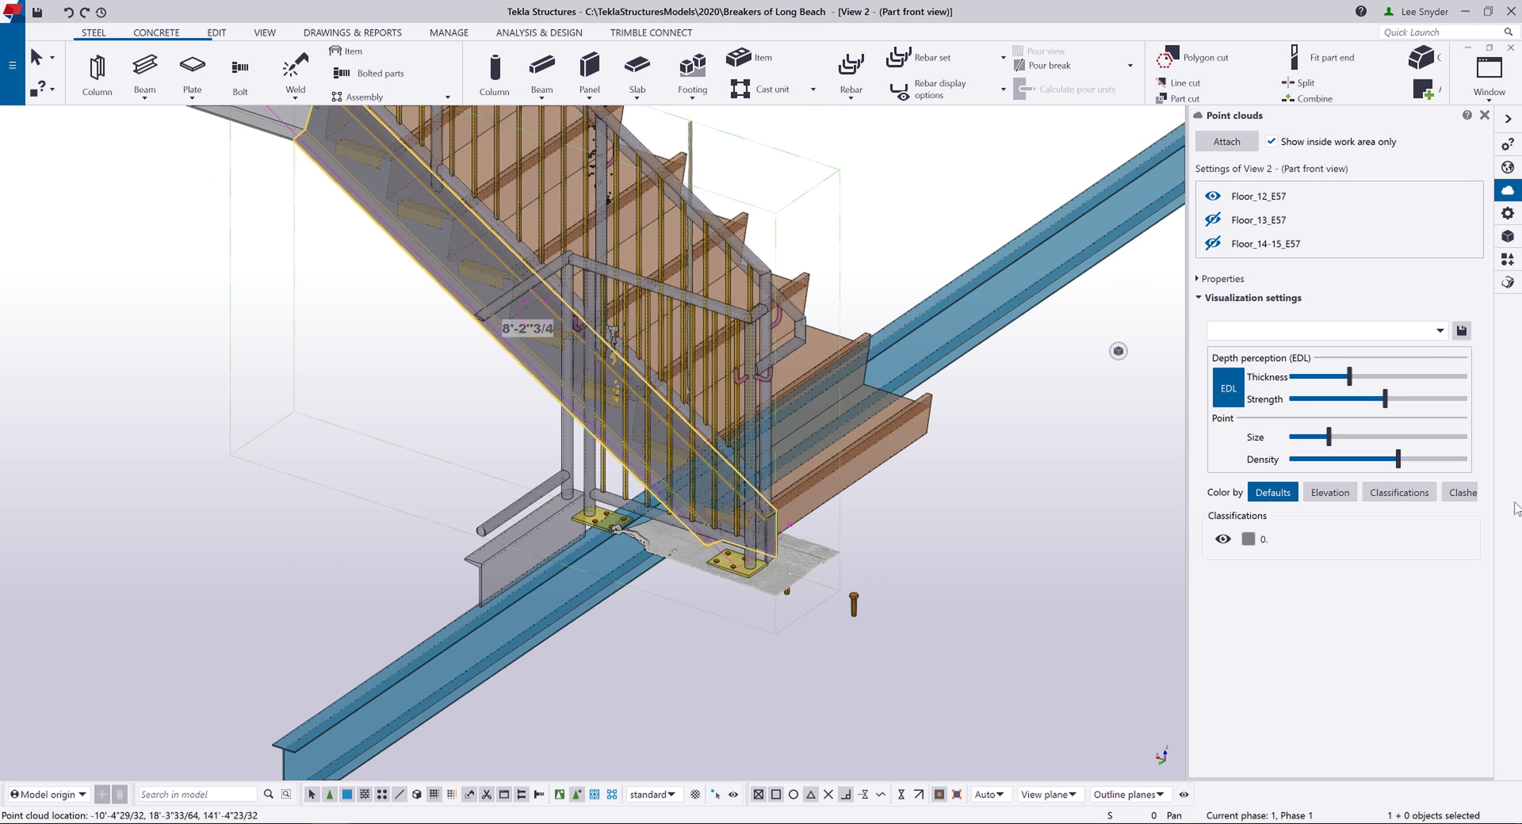
left_click(1452, 493)
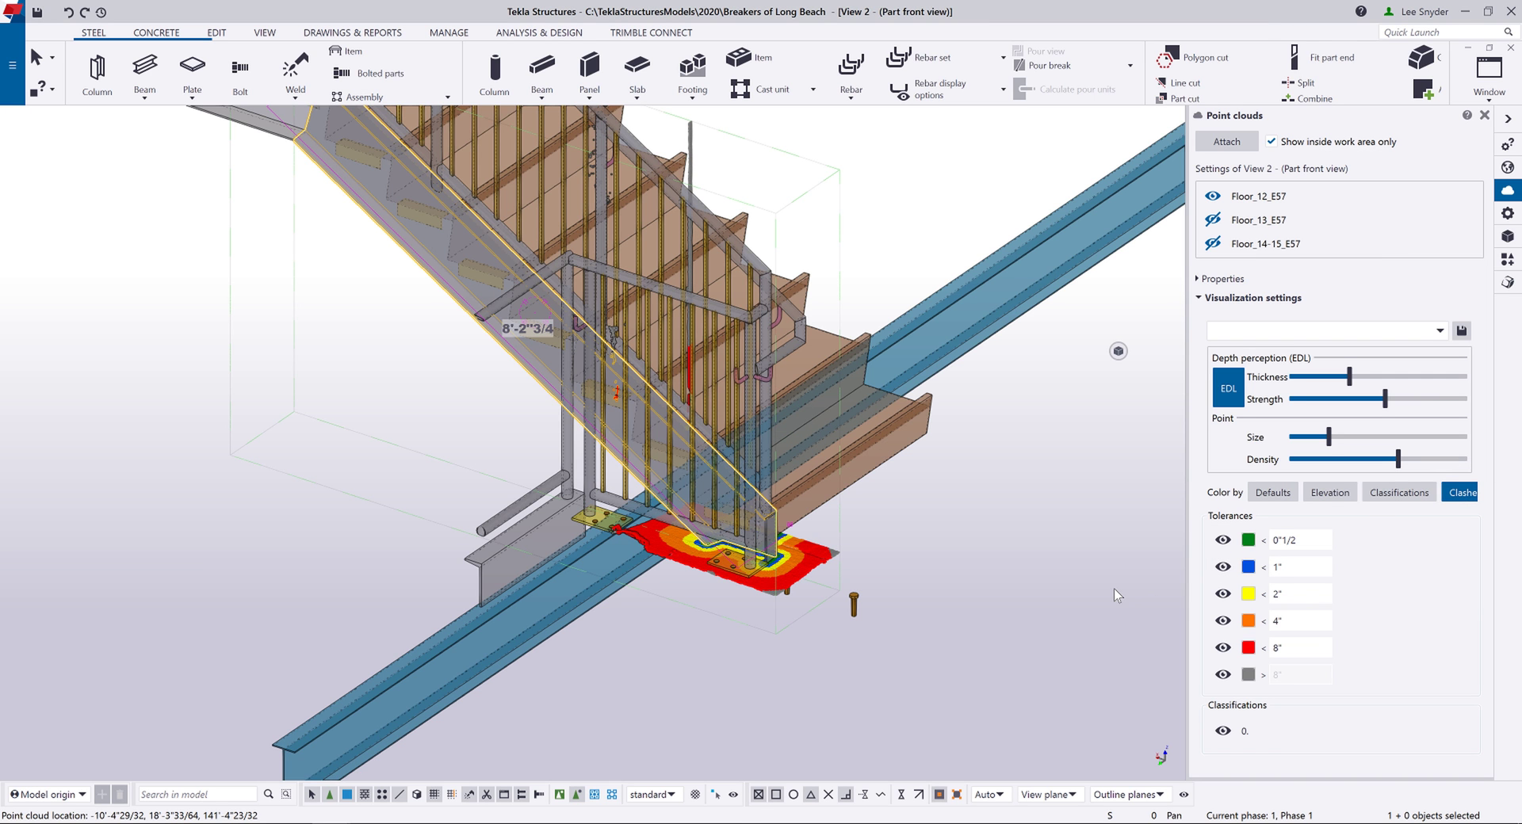
scroll(1114, 588, "up", 2)
scroll(811, 532, "up", 1)
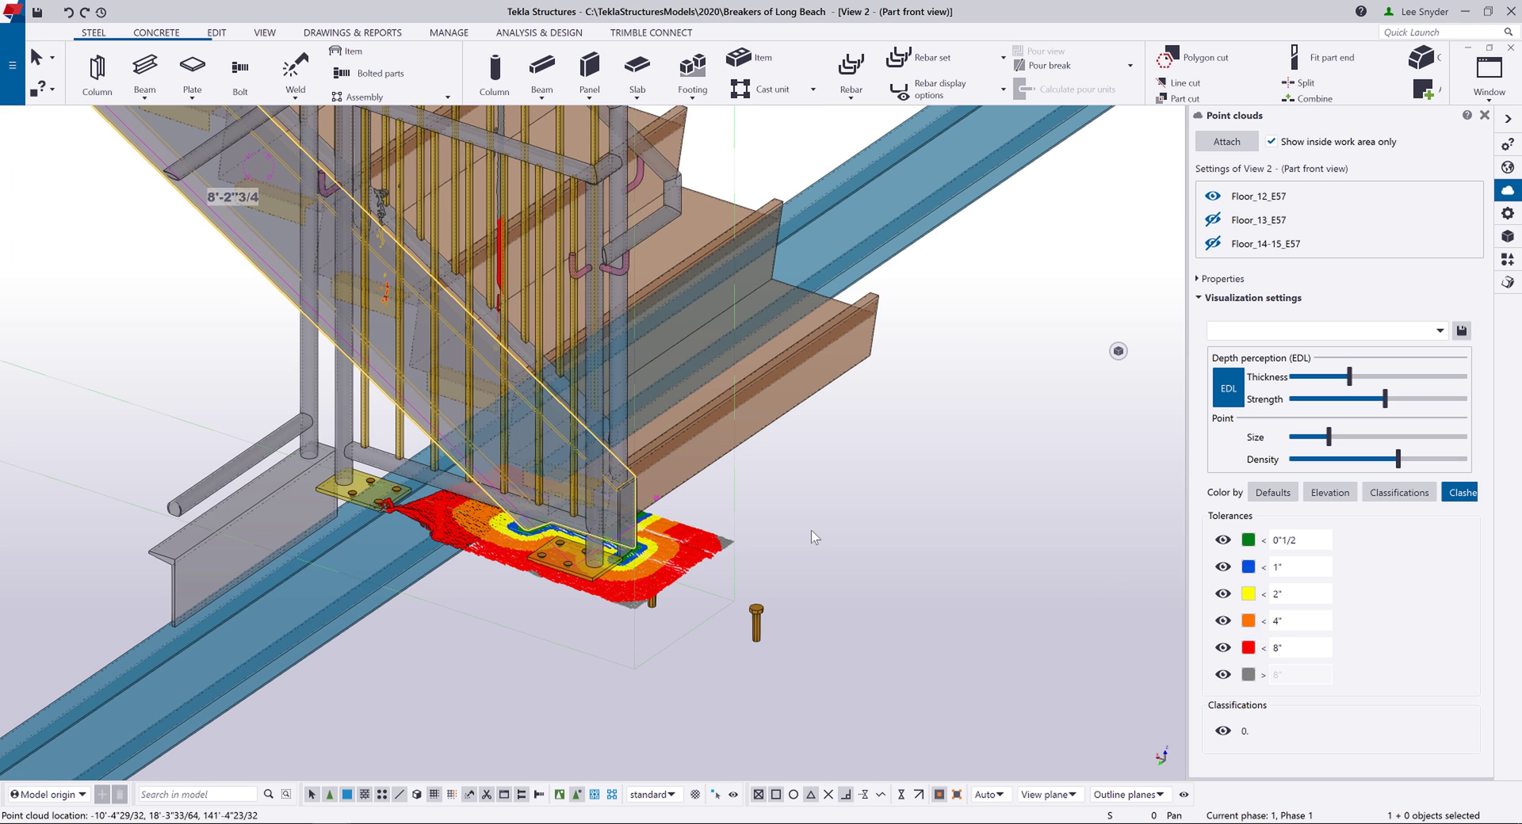
middle_click_drag(812, 538, 856, 557)
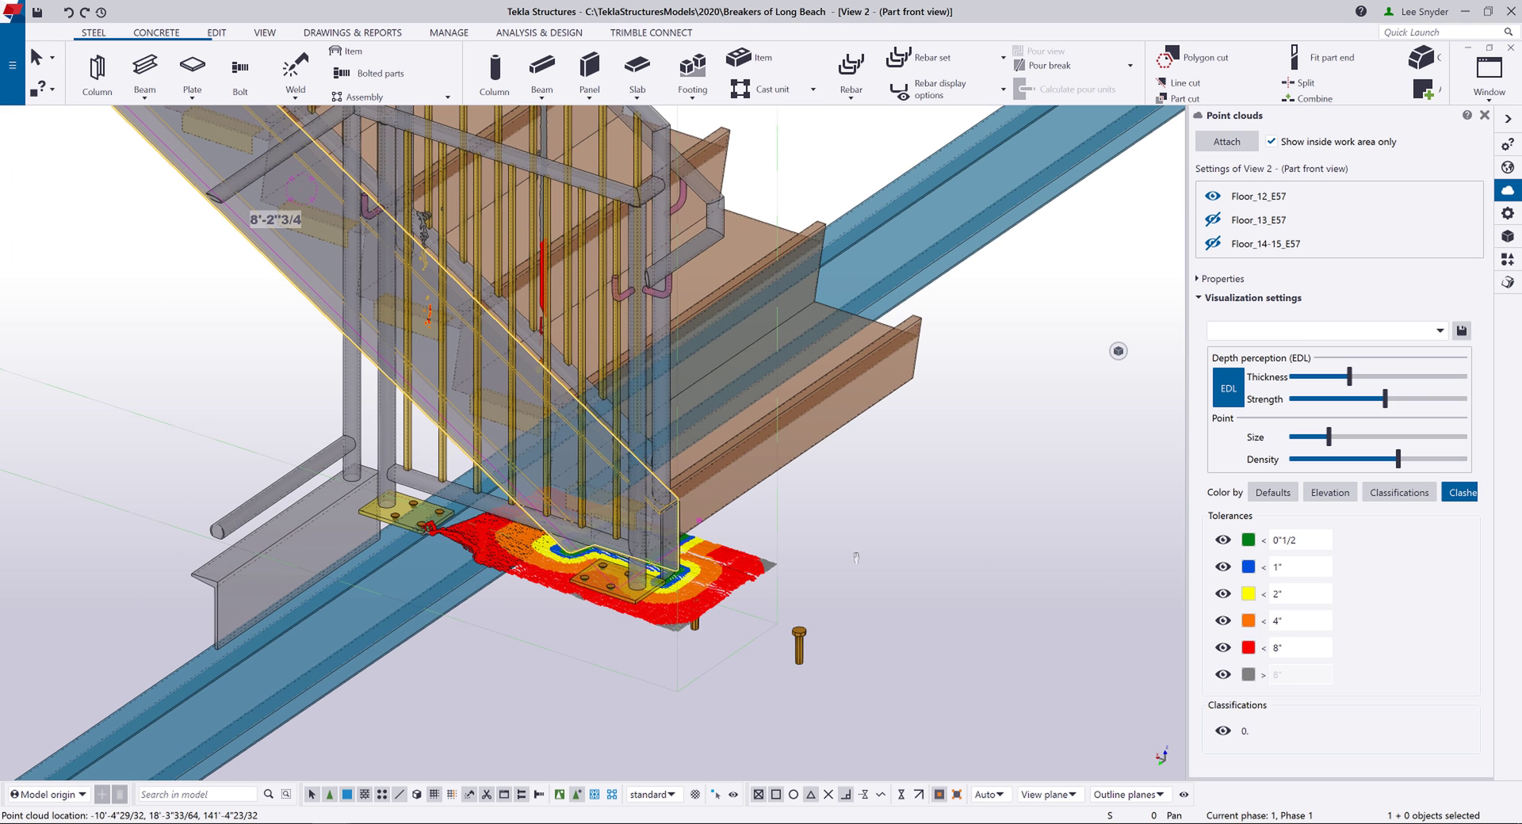